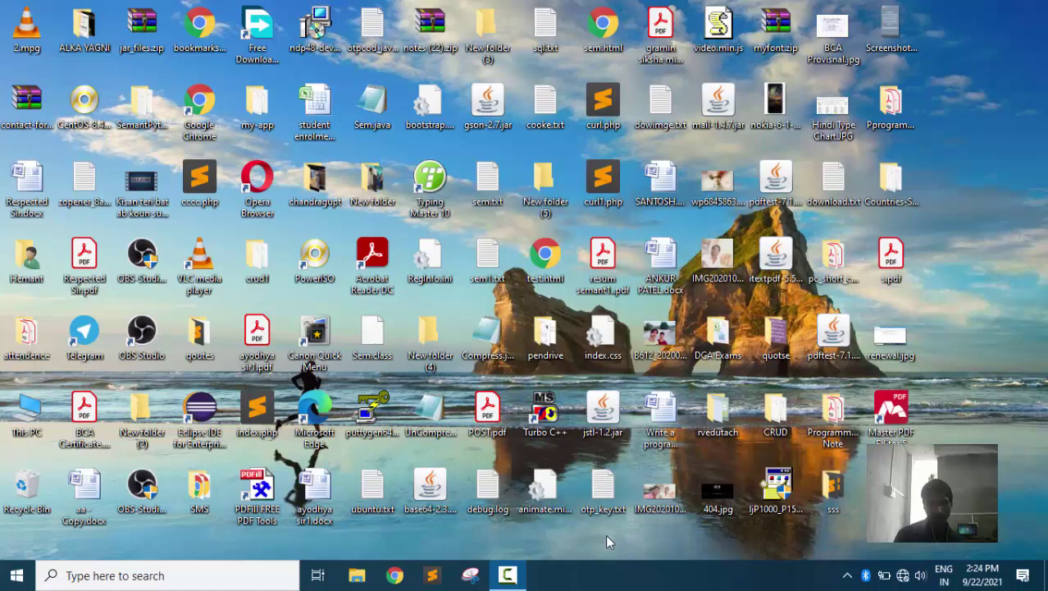
Refresh the desktop icons three times from the right-click menu, then open the Start menu
{"action": "right_click", "coordinate": [606, 534]}
{"action": "left_click", "coordinate": [629, 385]}
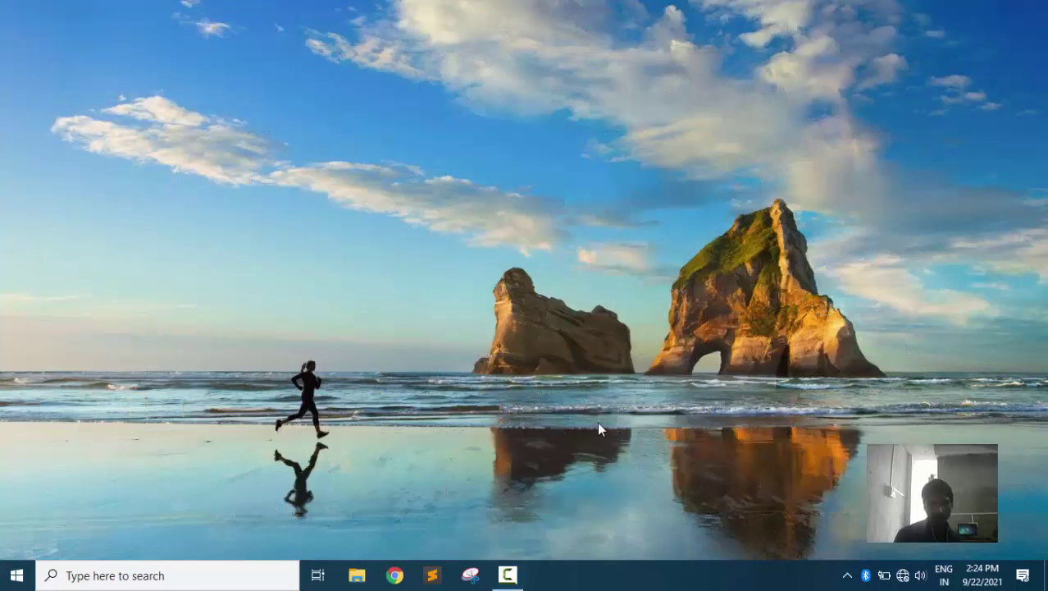
{"action": "mouse_move", "coordinate": [510, 579]}
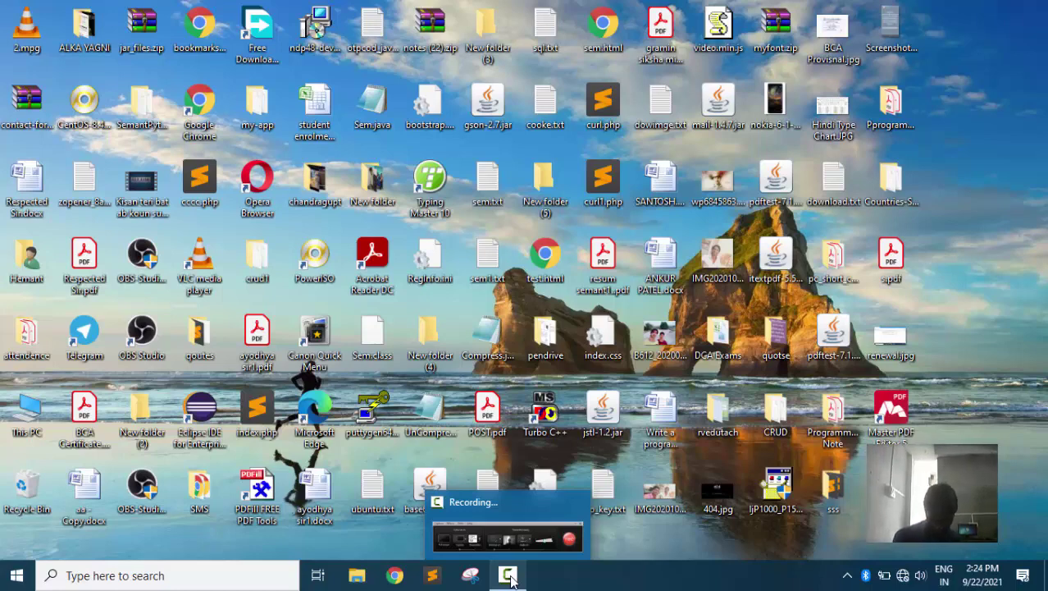
{"action": "left_click", "coordinate": [511, 579]}
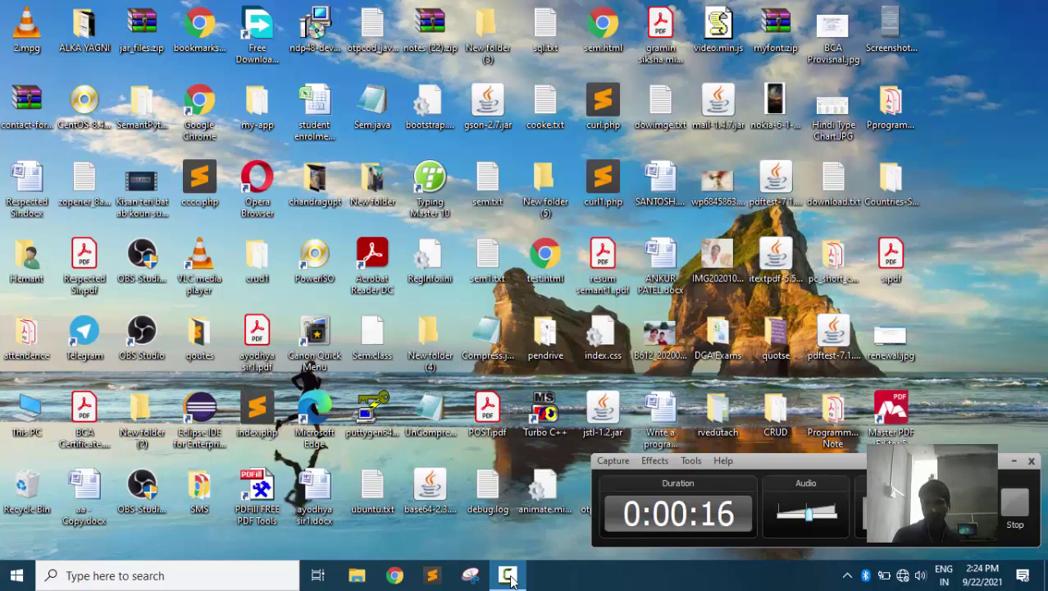
{"action": "left_click", "coordinate": [1012, 464]}
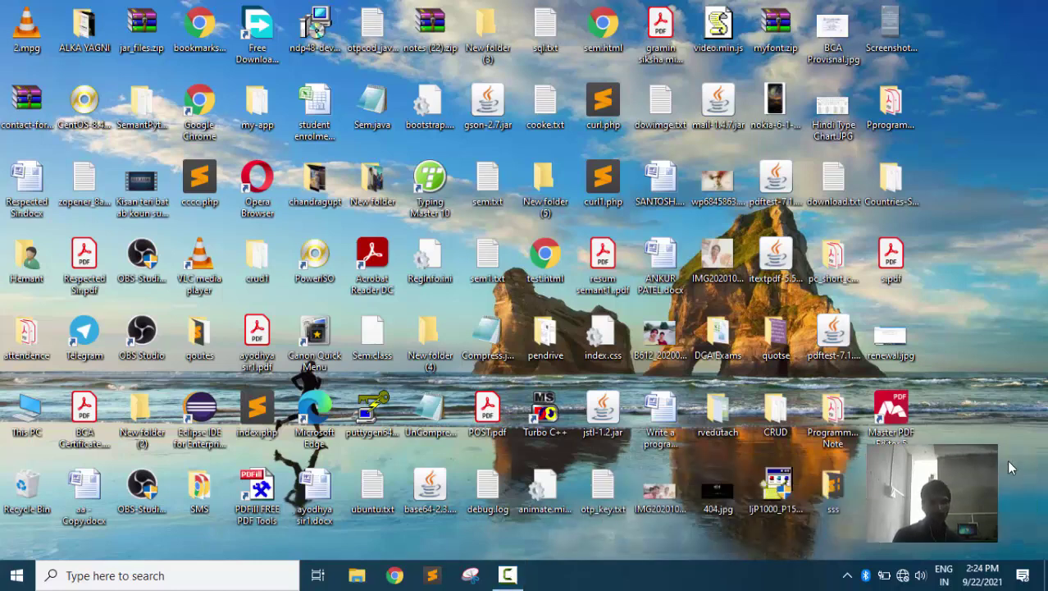
{"action": "right_click", "coordinate": [84, 537]}
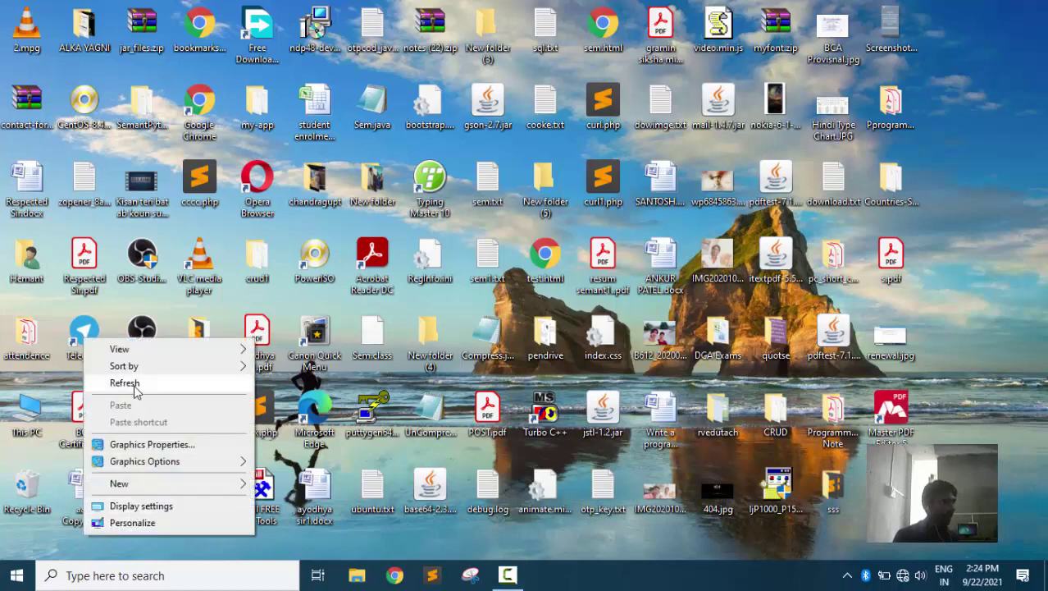
{"action": "left_click", "coordinate": [135, 386]}
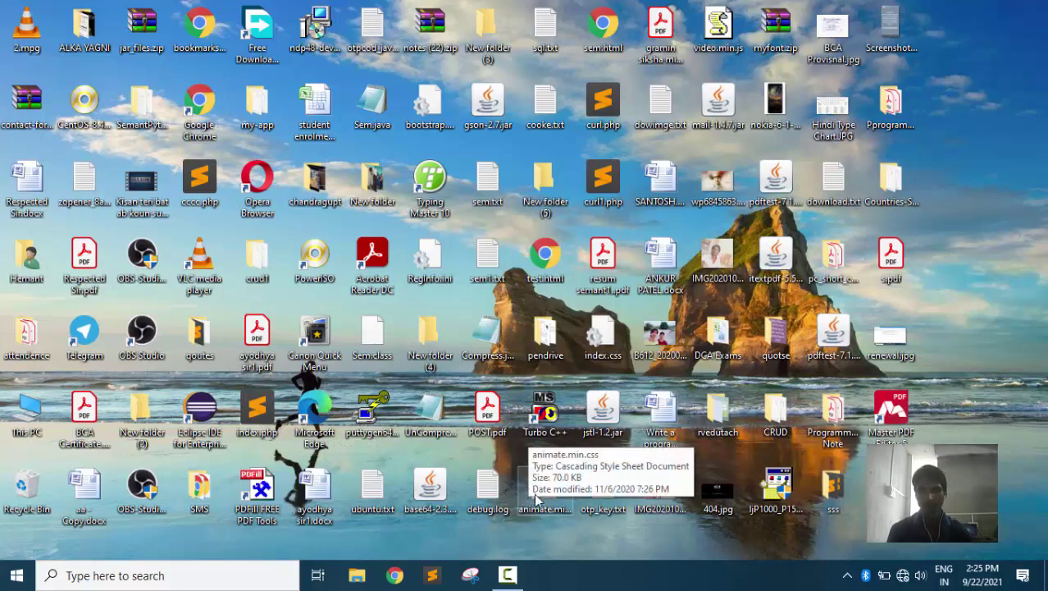
{"action": "right_click", "coordinate": [981, 397]}
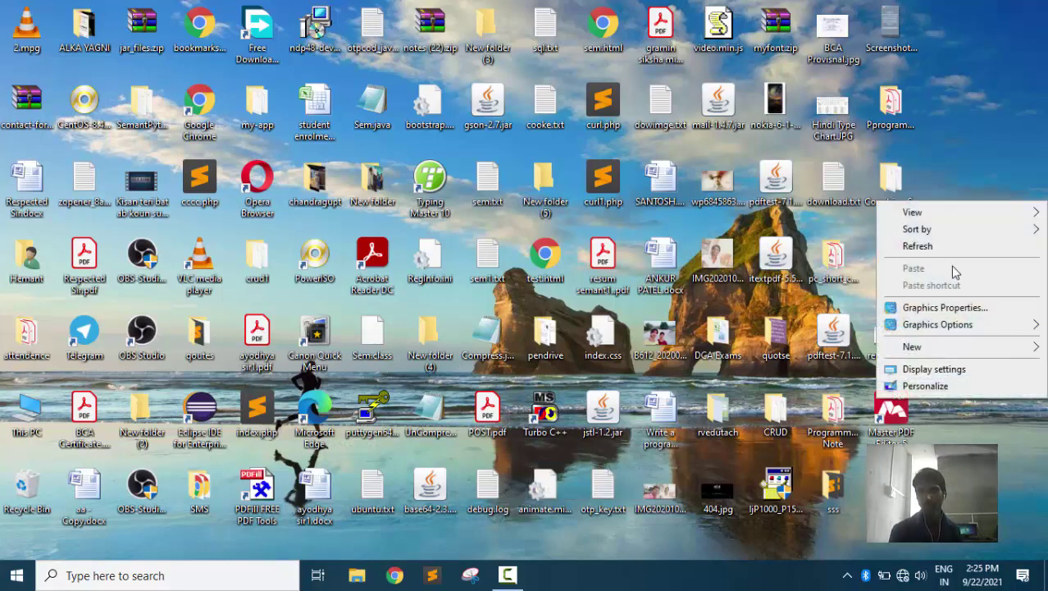
{"action": "left_click", "coordinate": [933, 251]}
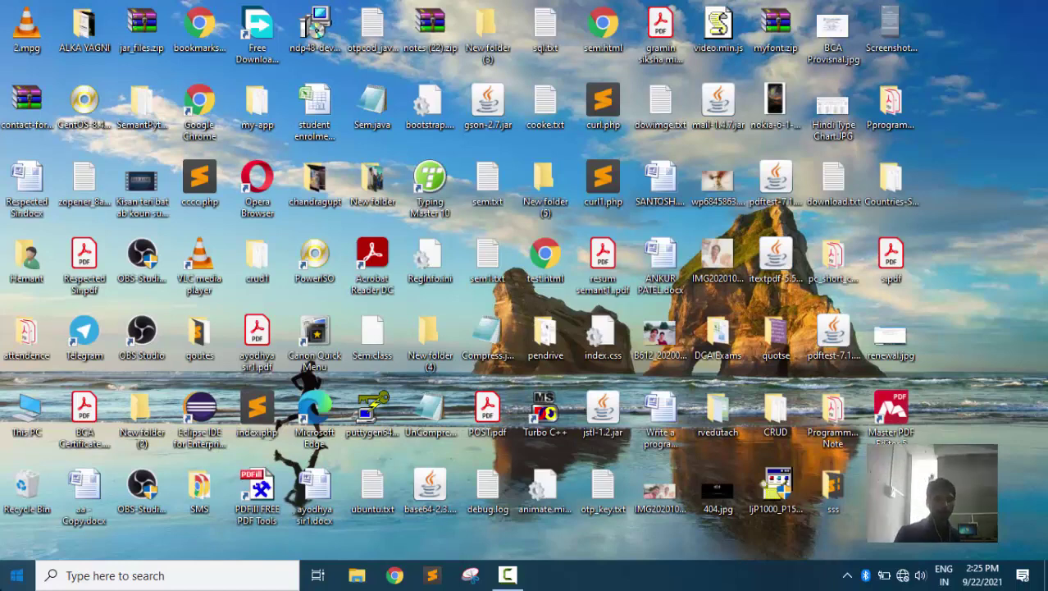
{"action": "left_click", "coordinate": [13, 577]}
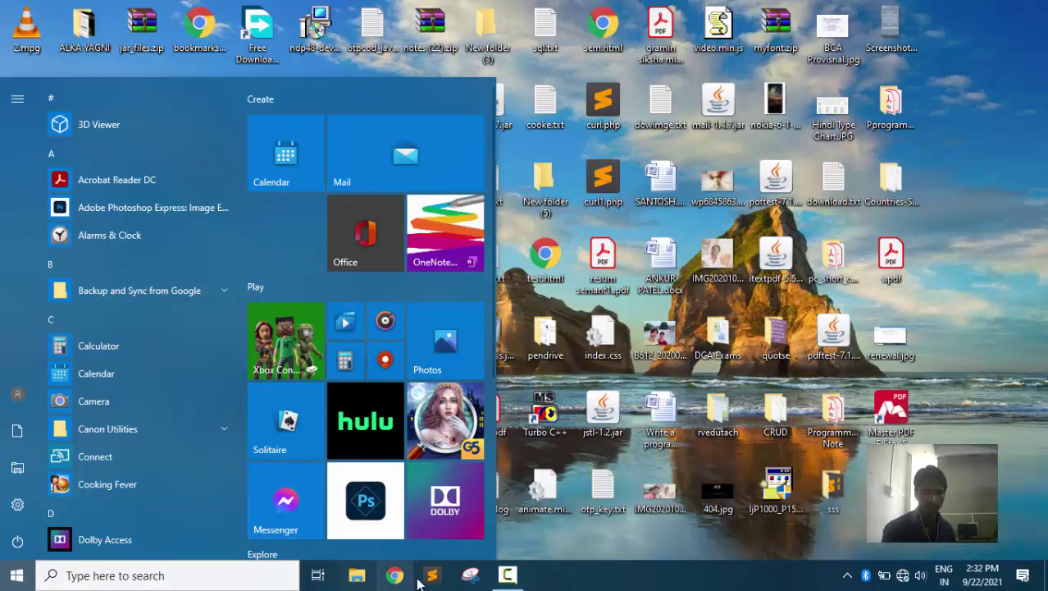
Search for 'winword' from the taskbar and launch Word 2007 with a blank Document1
{"action": "left_click", "coordinate": [511, 577]}
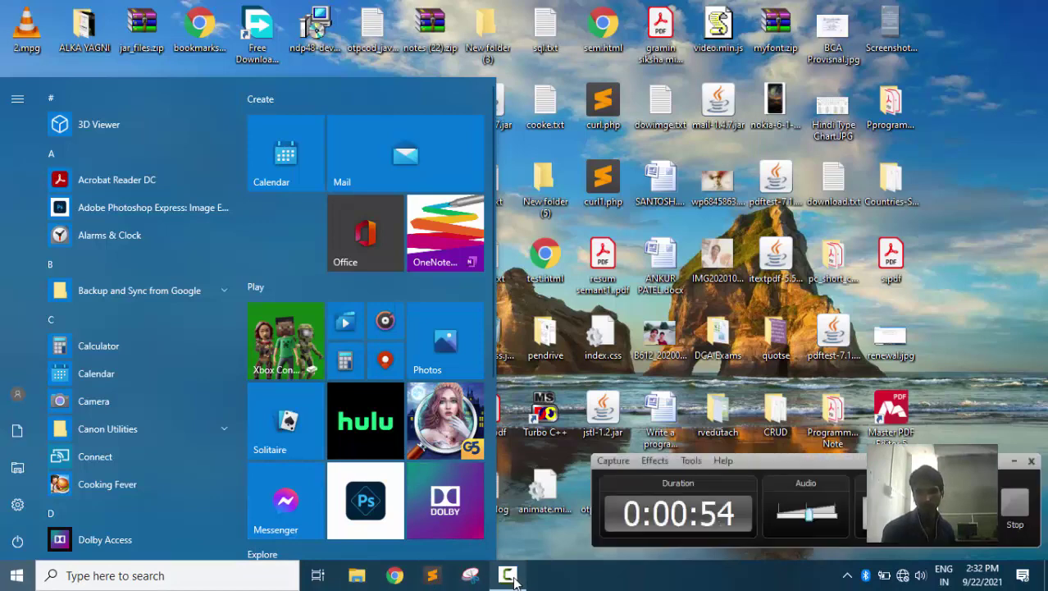
{"action": "left_click", "coordinate": [98, 574]}
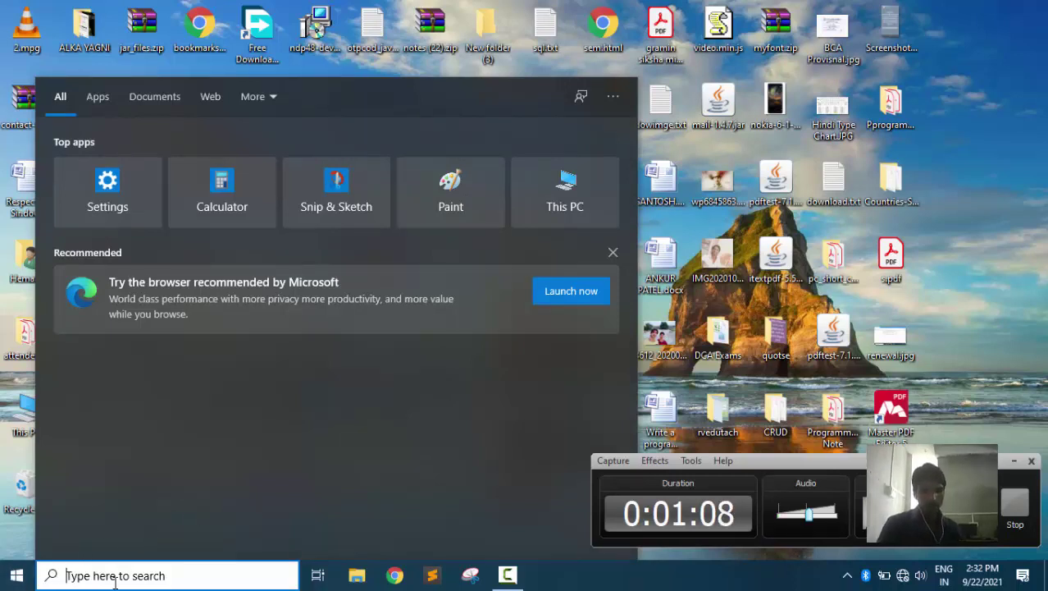
{"action": "type", "text": "winword"}
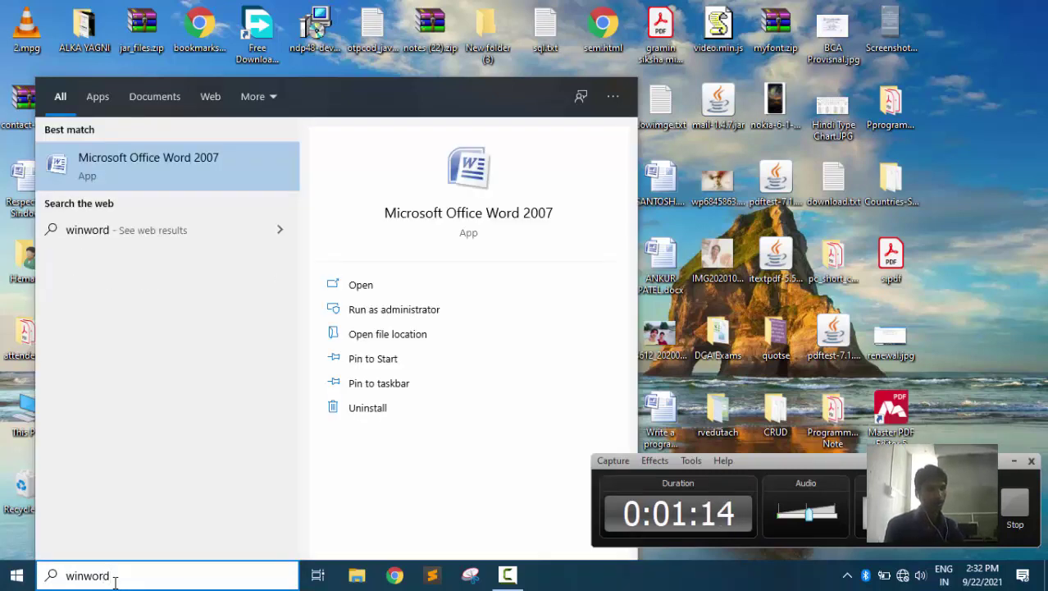
{"action": "key", "text": "Return"}
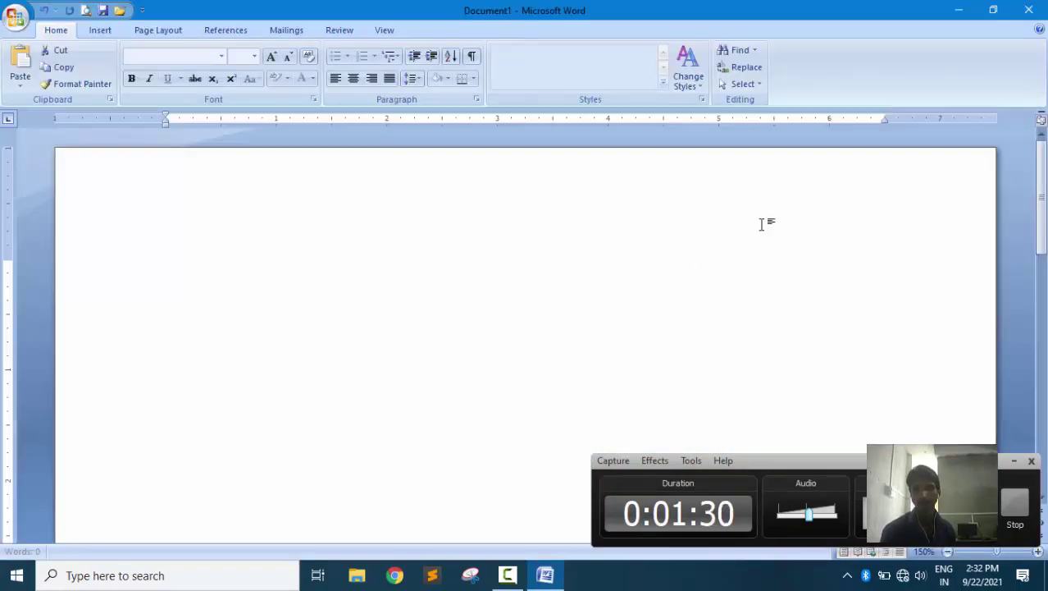
Close Word and relaunch it by running 'winword' from the Run dialog
{"action": "left_click", "coordinate": [1030, 10]}
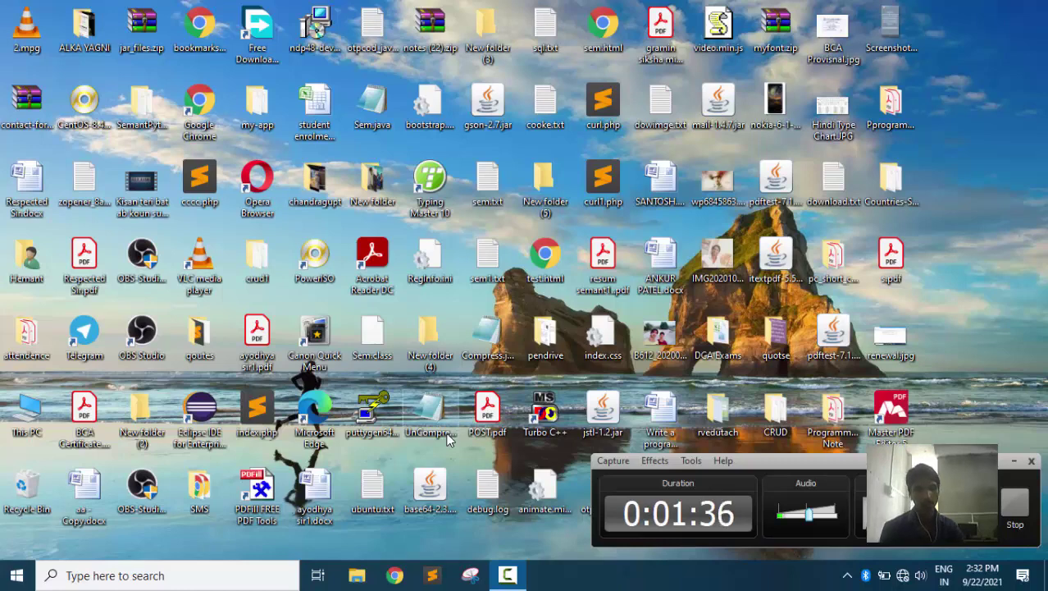
{"action": "key", "text": "super+r"}
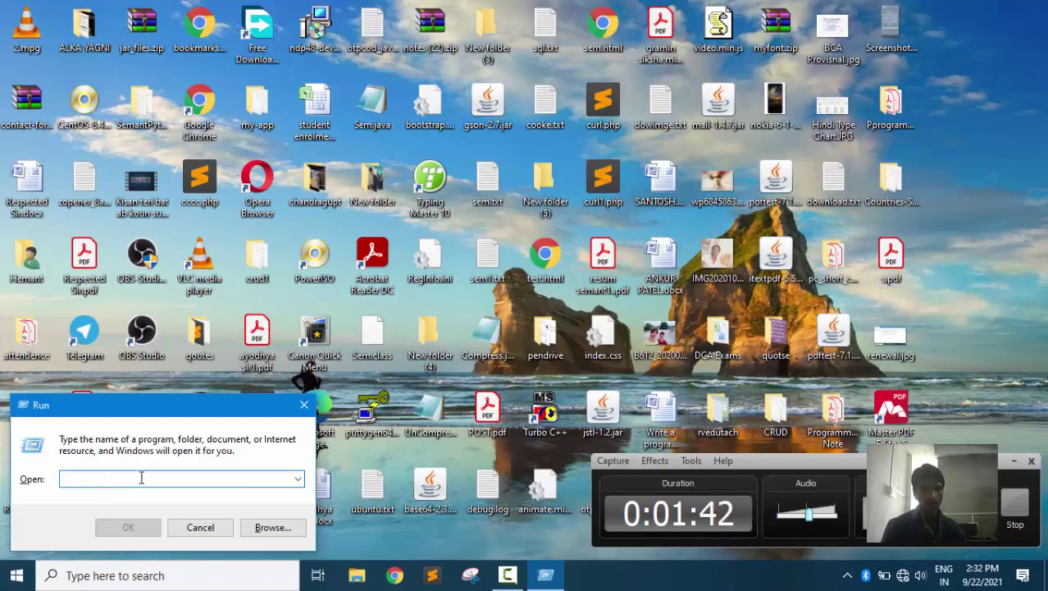
{"action": "type", "text": "winword"}
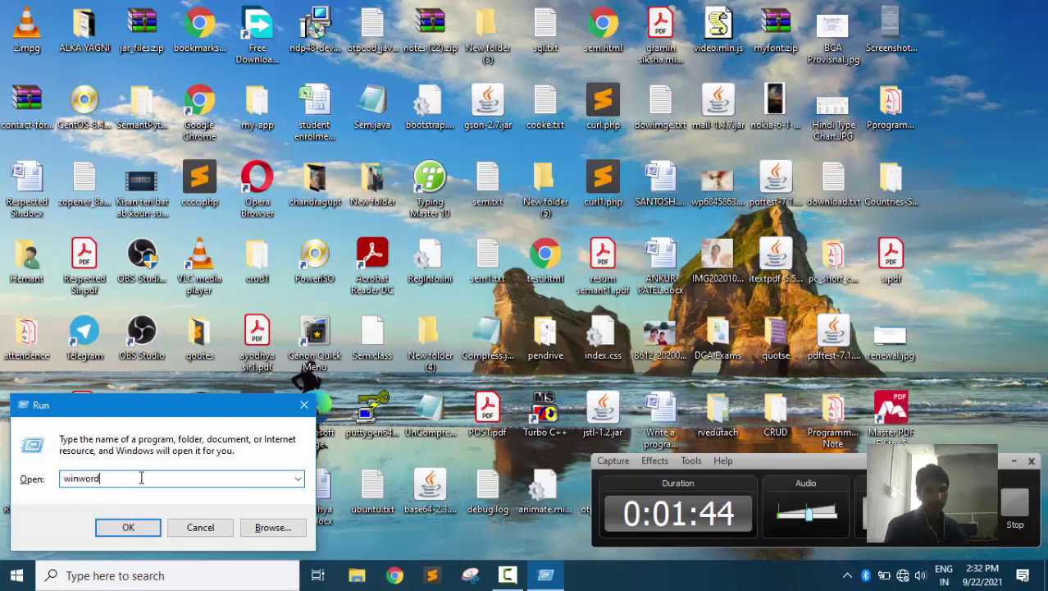
{"action": "key", "text": "Return"}
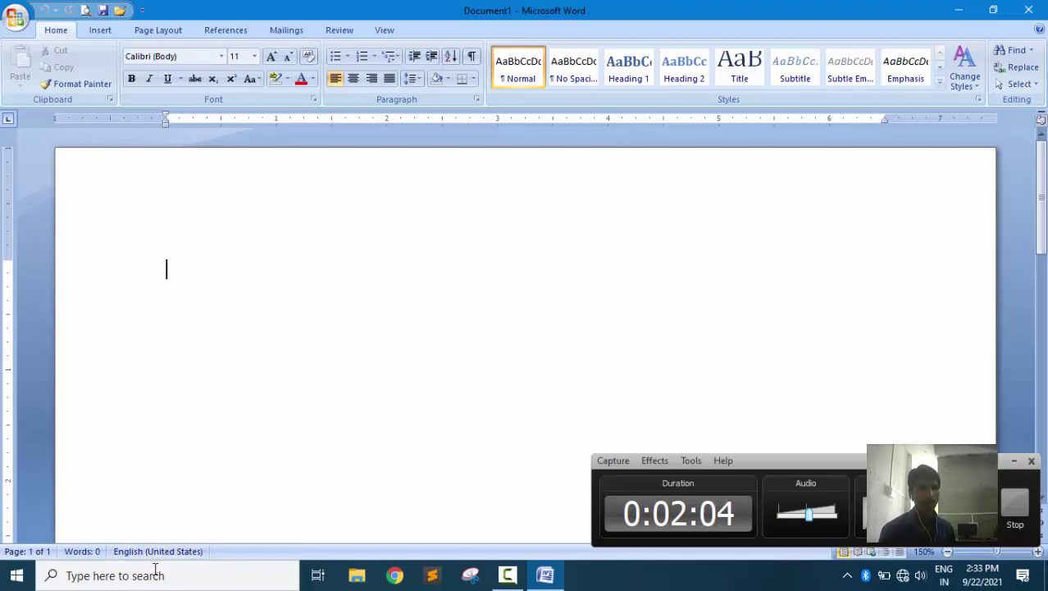
Launch Microsoft Office Word 2007 from the Microsoft Office folder in the Start menu app list
{"action": "left_click", "coordinate": [14, 583]}
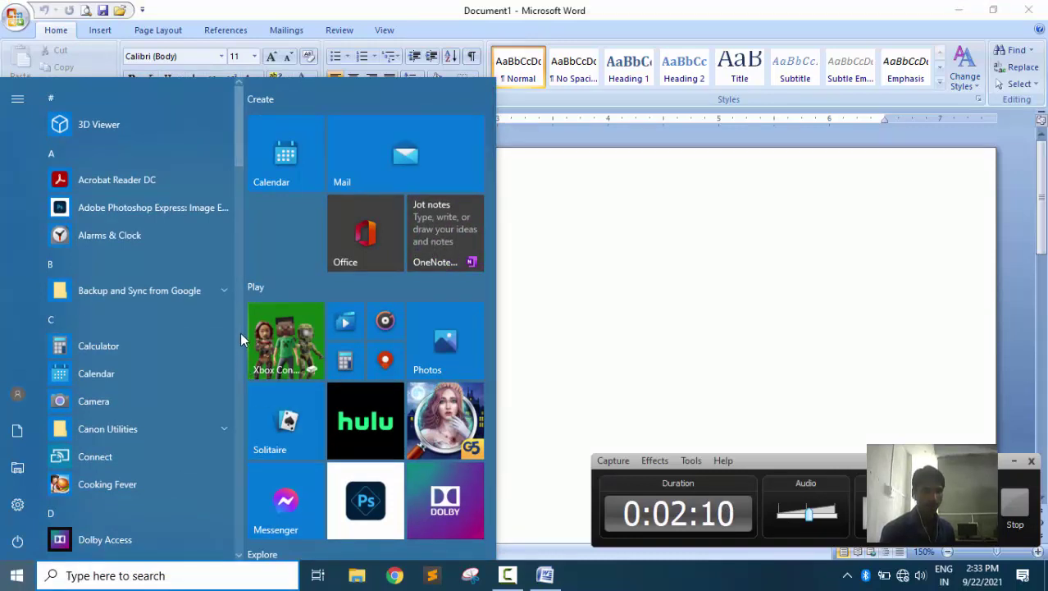
{"action": "left_click", "coordinate": [241, 332]}
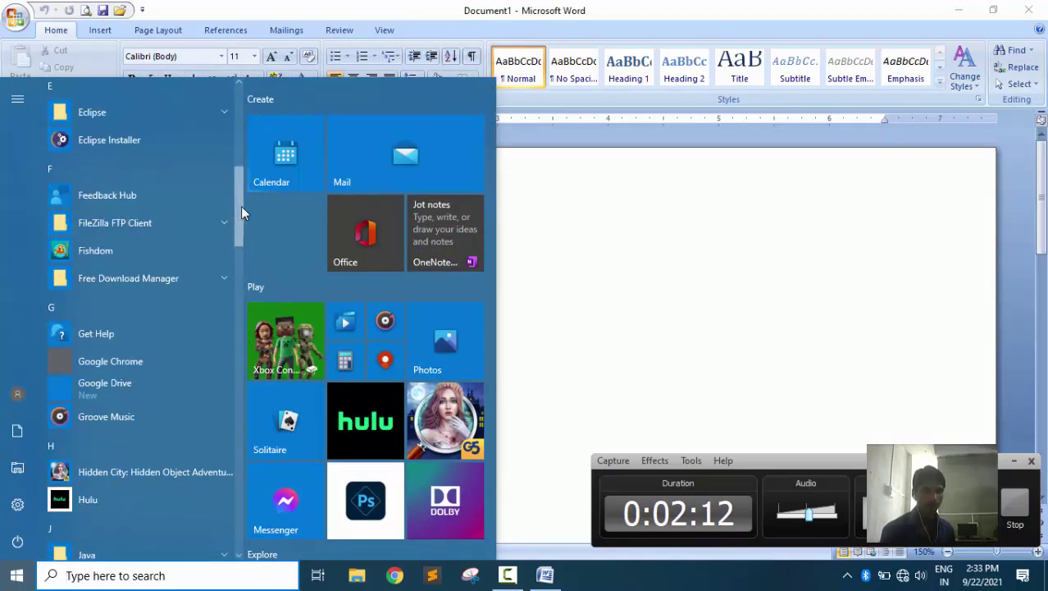
{"action": "left_click_drag", "start_coordinate": [240, 206], "coordinate": [249, 315]}
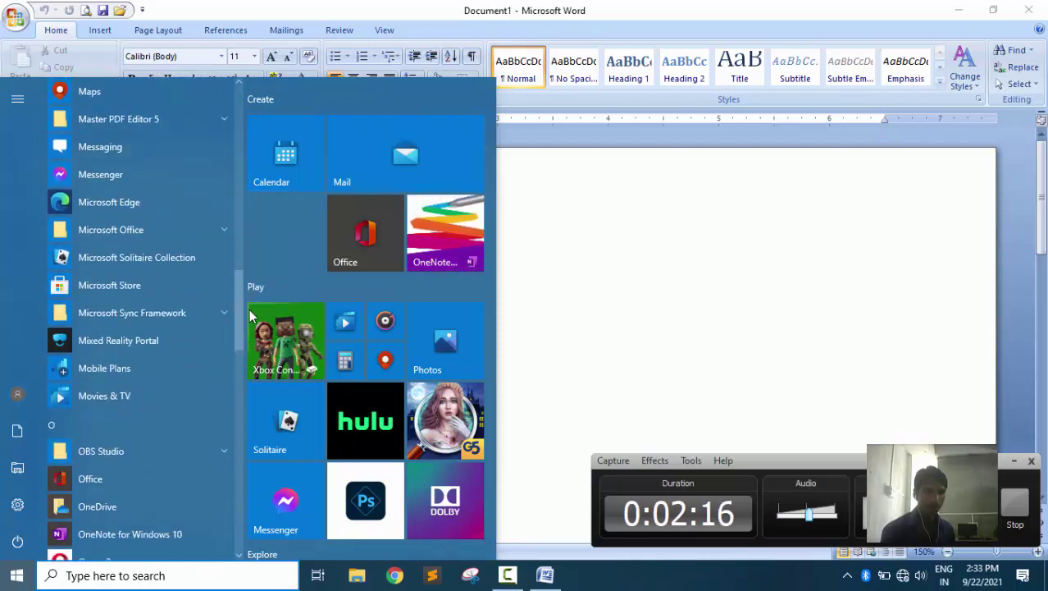
{"action": "left_click", "coordinate": [161, 230]}
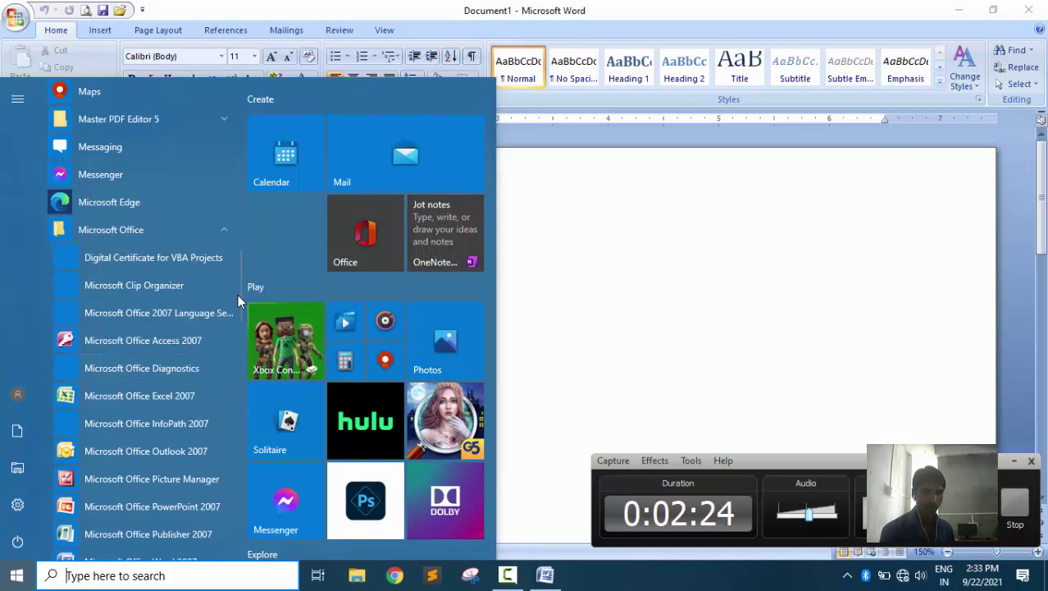
{"action": "left_click_drag", "start_coordinate": [240, 292], "coordinate": [243, 312]}
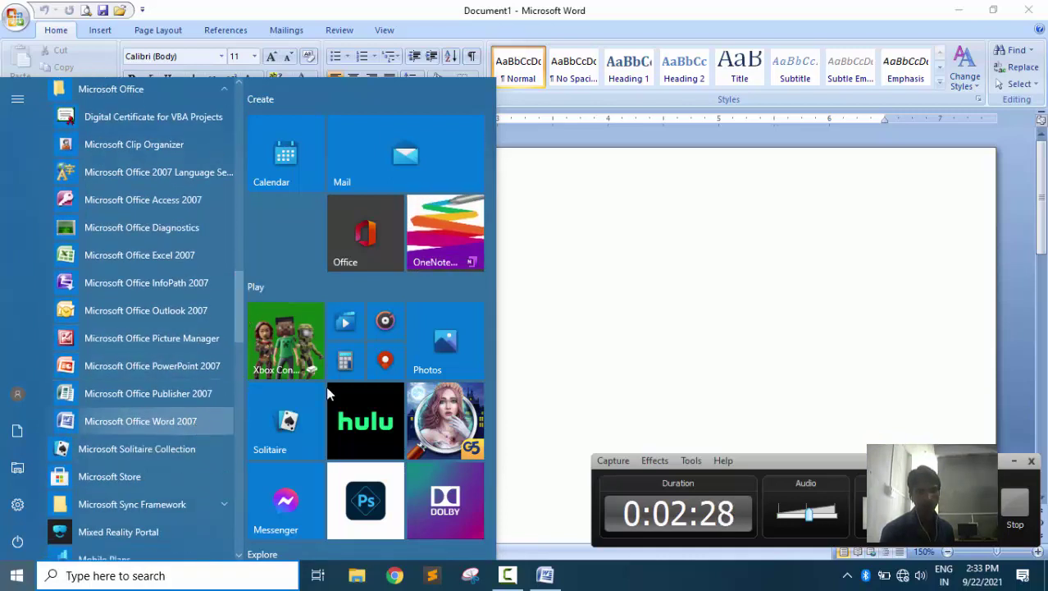
{"action": "left_click", "coordinate": [608, 356]}
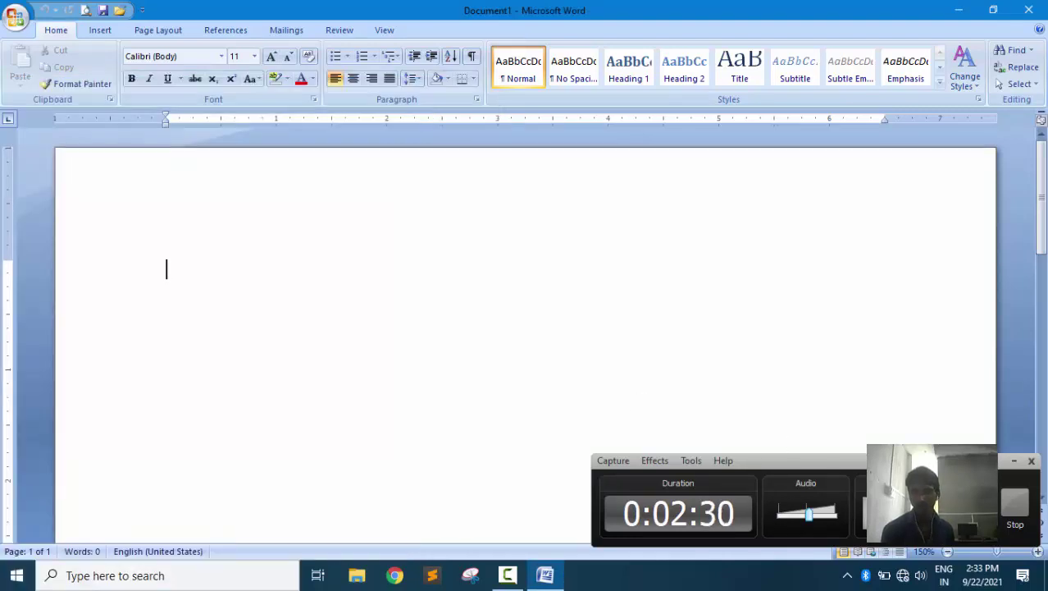
Collapse the ribbon to tab names with double-click and Ctrl+F1, previewing Home and Insert temporarily
{"action": "left_click", "coordinate": [1014, 460]}
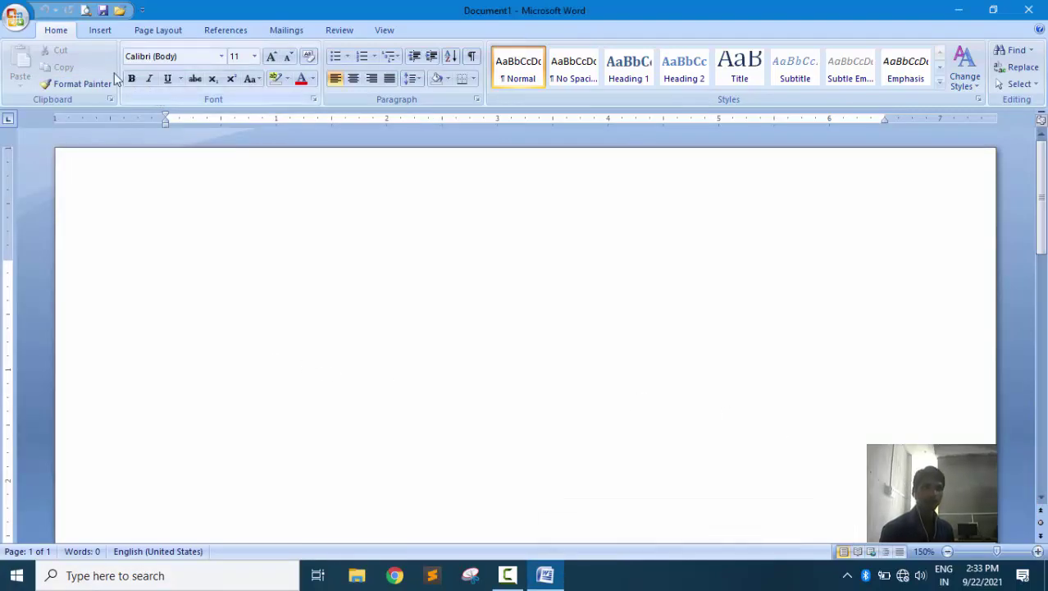
{"action": "double_click", "coordinate": [57, 33]}
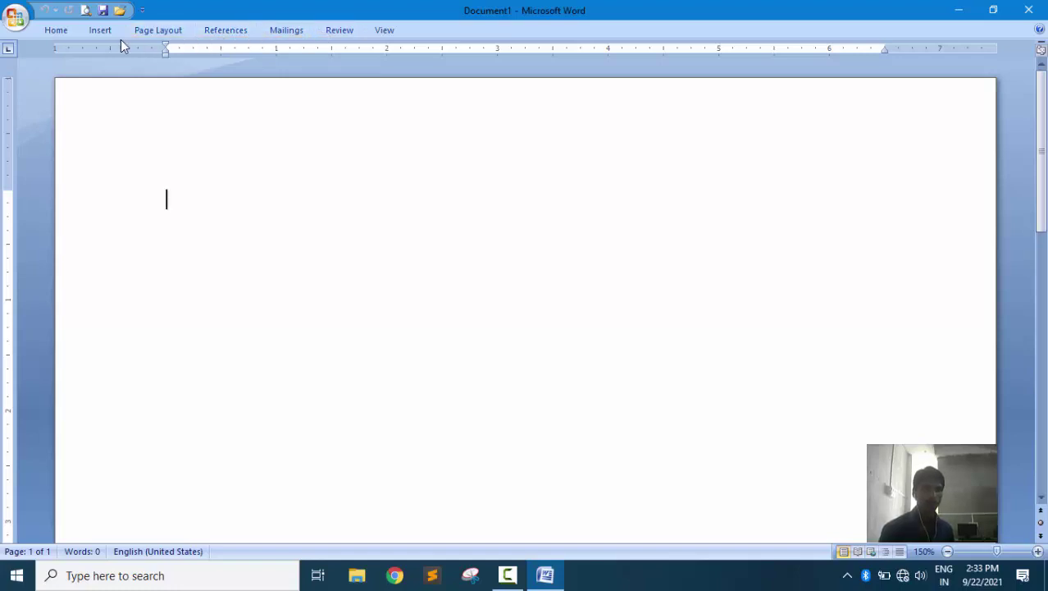
{"action": "left_click", "coordinate": [59, 35]}
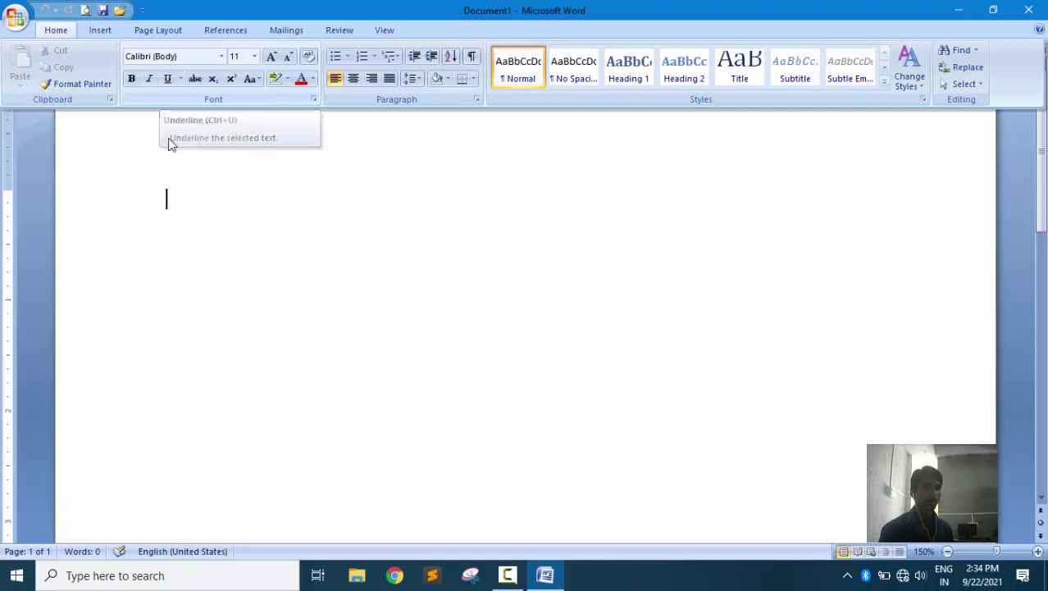
{"action": "key", "text": "ctrl+F1"}
{"action": "left_click", "coordinate": [97, 31]}
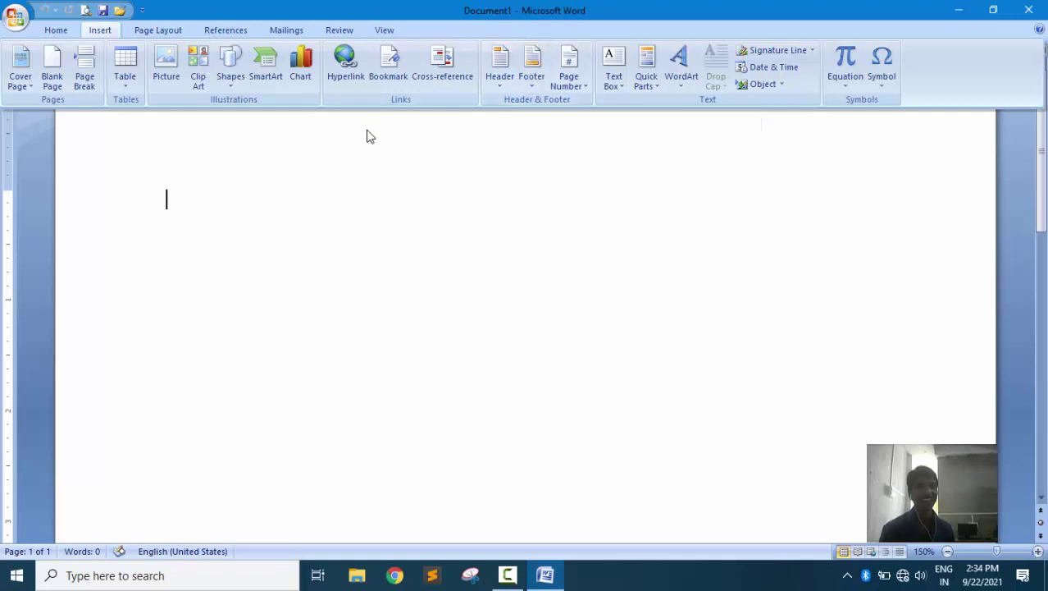
{"action": "key", "text": "ctrl+F1"}
{"action": "left_click", "coordinate": [56, 31]}
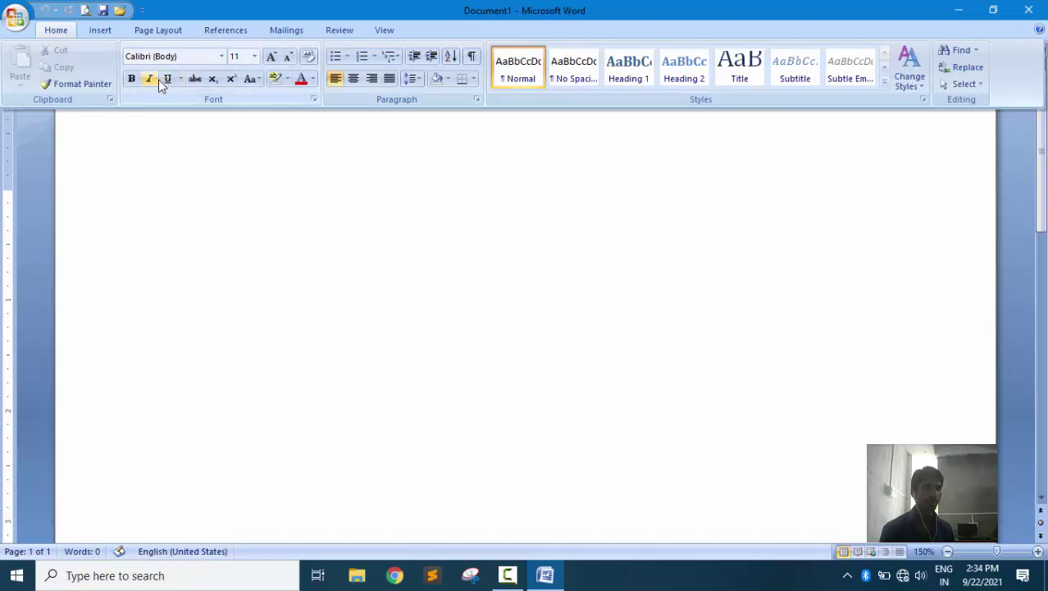
{"action": "left_click", "coordinate": [195, 146]}
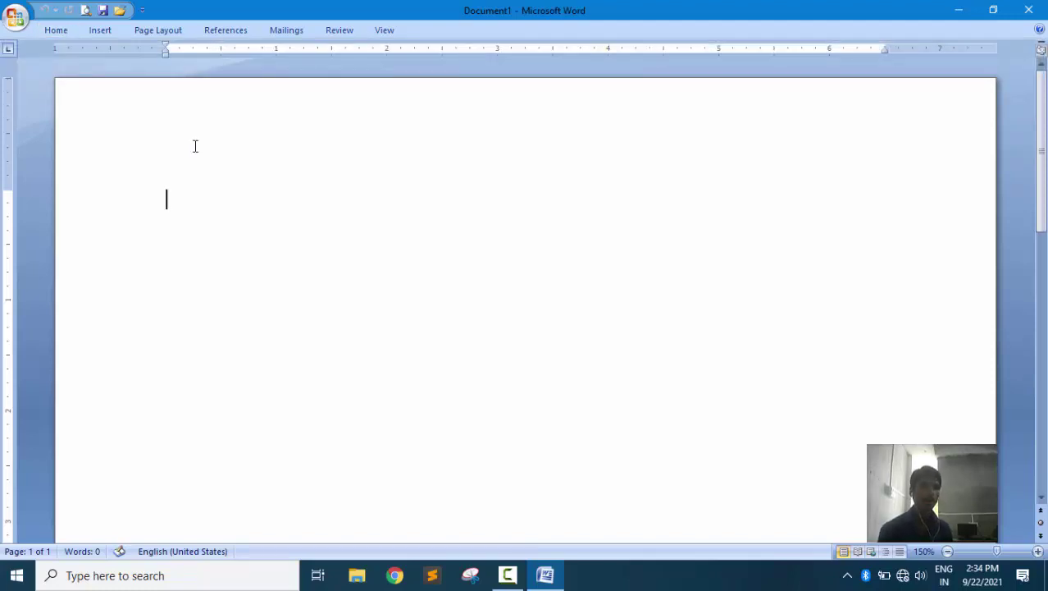
Pin the ribbon open from Insert, then toggle it on Home and leave it expanded
{"action": "left_click", "coordinate": [95, 35]}
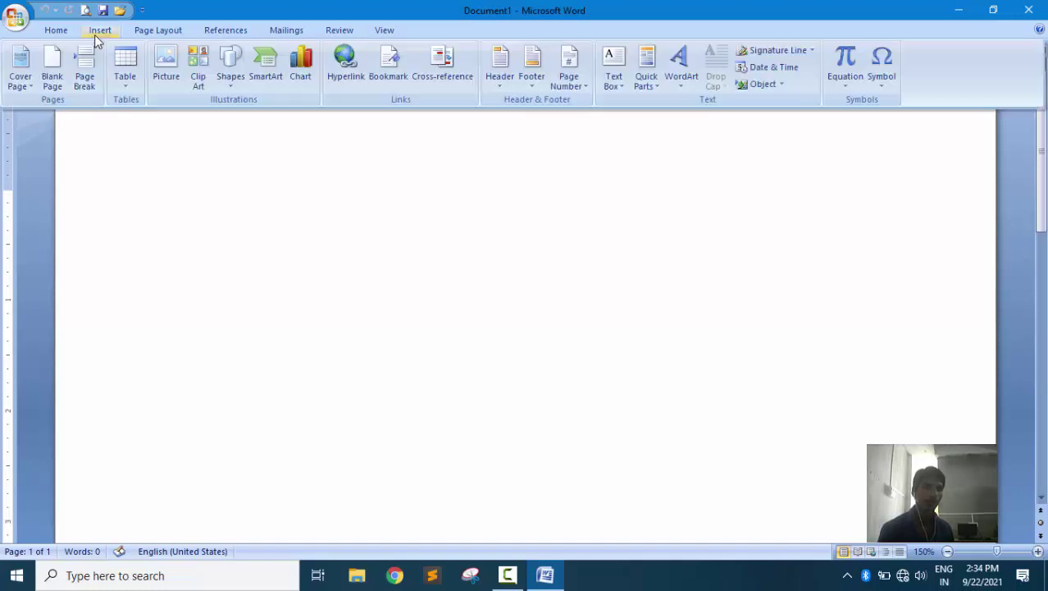
{"action": "double_click", "coordinate": [106, 33]}
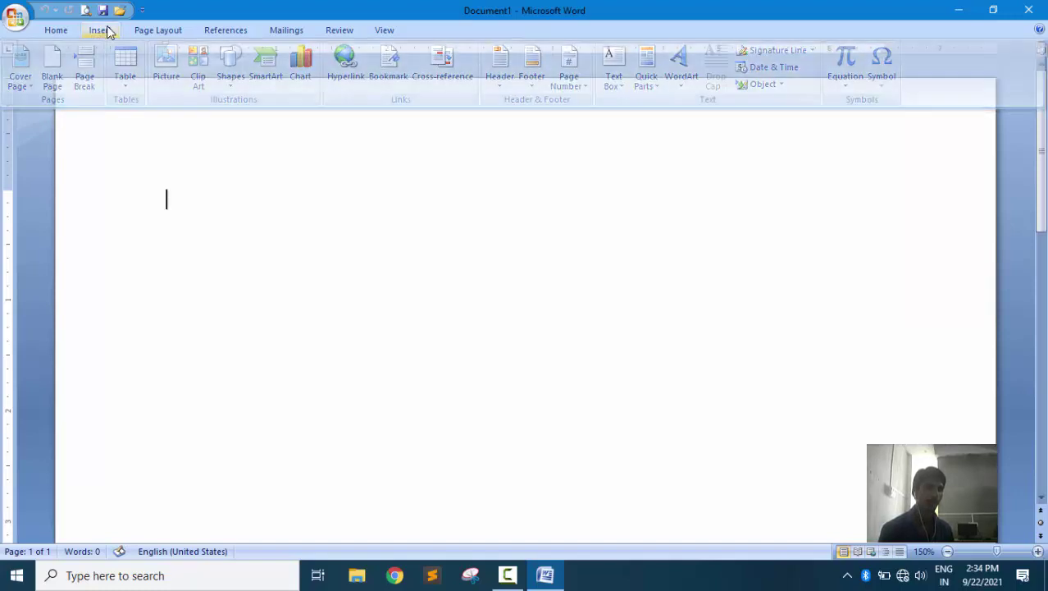
{"action": "left_click", "coordinate": [56, 30]}
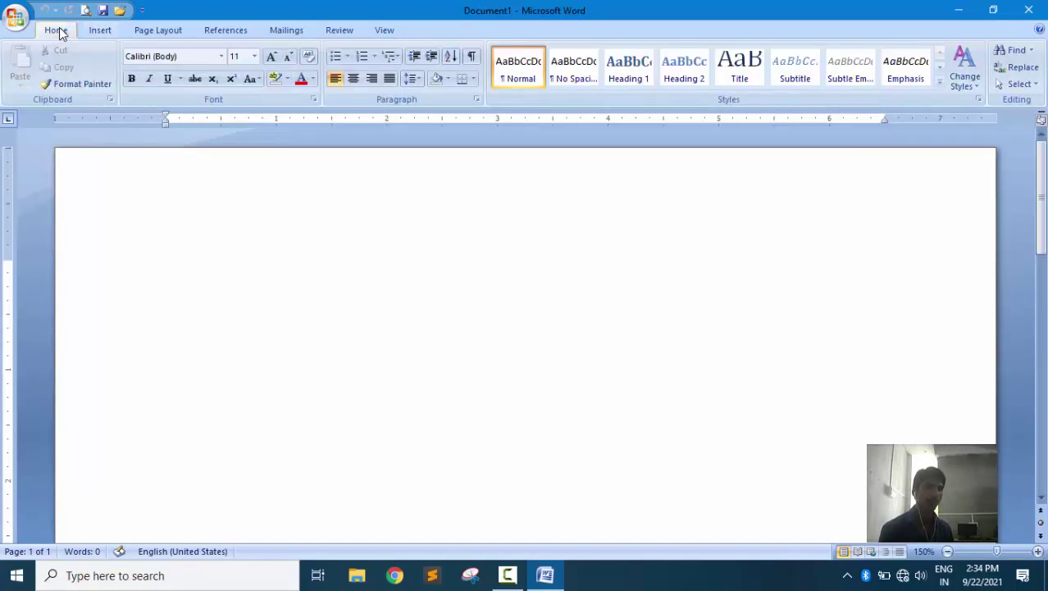
{"action": "double_click", "coordinate": [59, 32]}
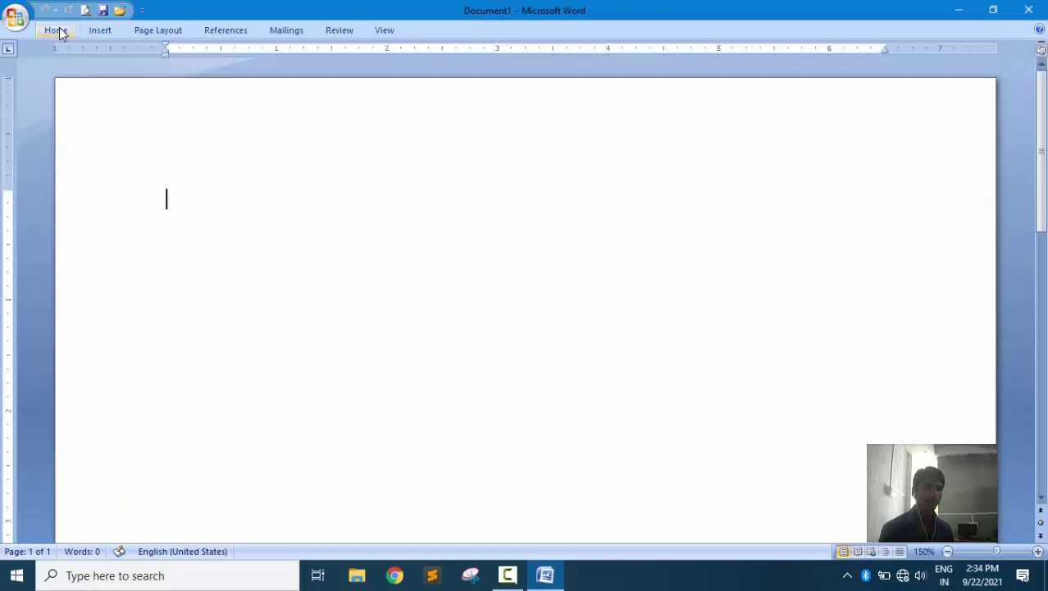
{"action": "double_click", "coordinate": [59, 33]}
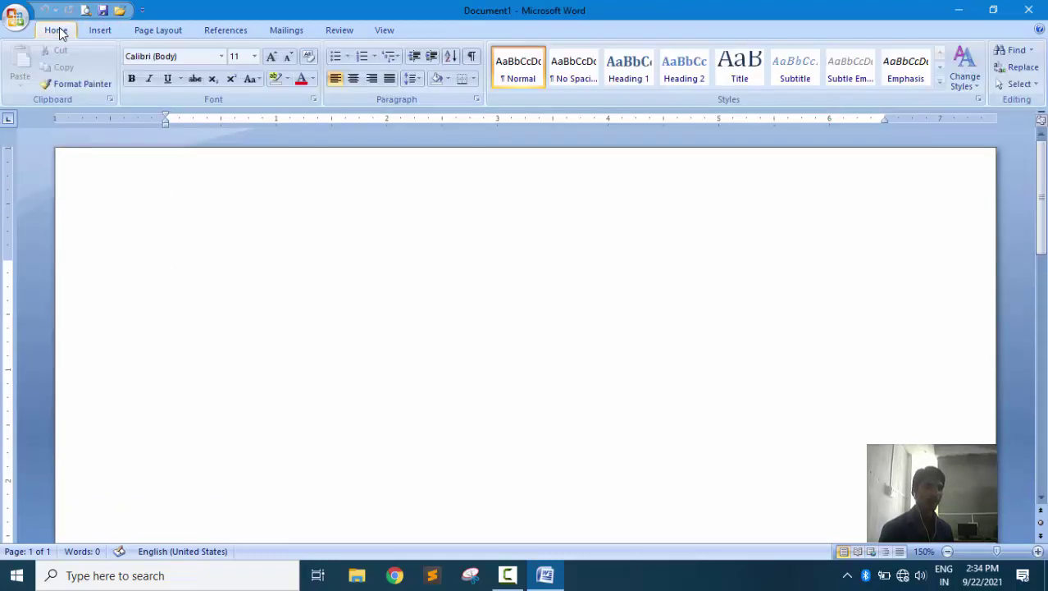
{"action": "double_click", "coordinate": [59, 32]}
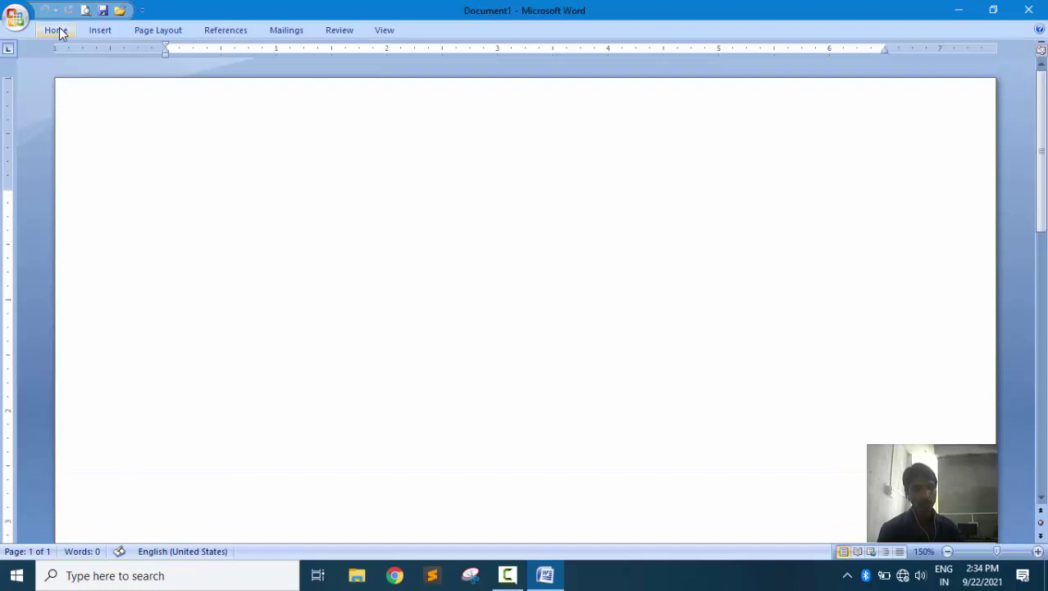
{"action": "double_click", "coordinate": [60, 33]}
{"action": "double_click", "coordinate": [59, 33]}
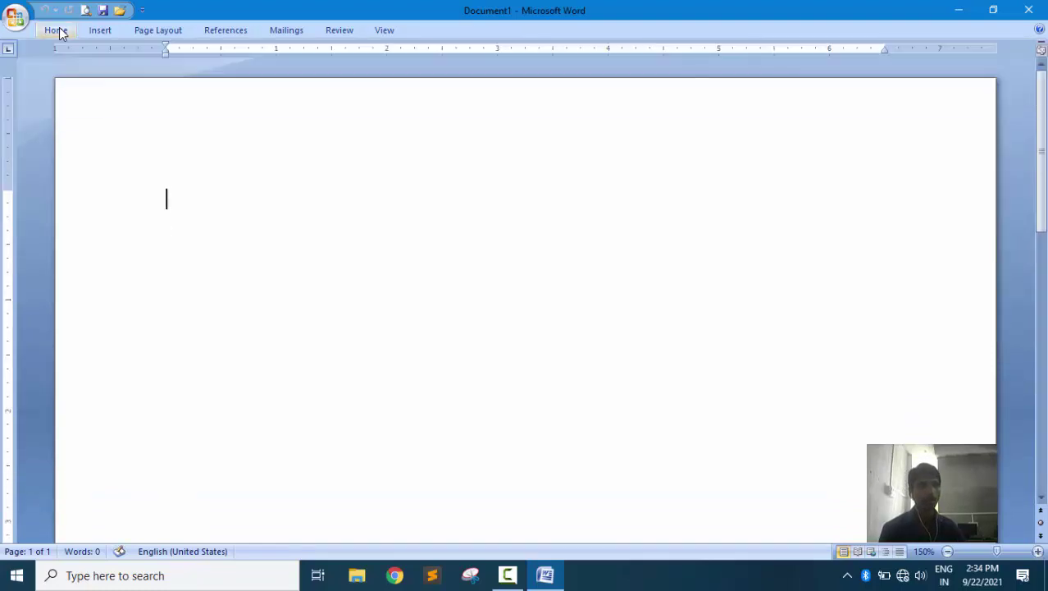
{"action": "double_click", "coordinate": [59, 33]}
{"action": "double_click", "coordinate": [59, 33]}
{"action": "double_click", "coordinate": [59, 33]}
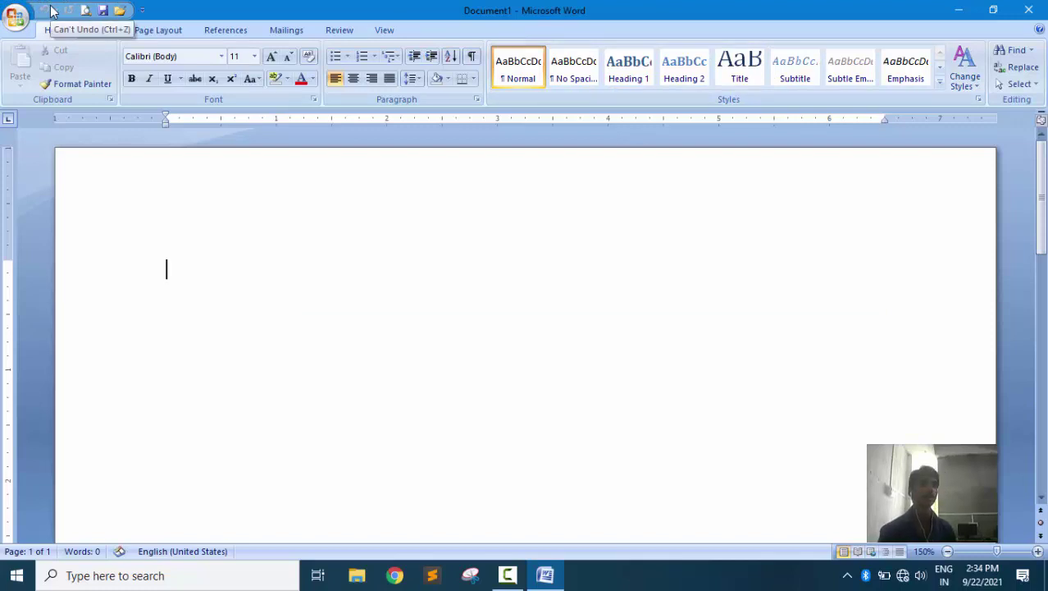
{"action": "right_click", "coordinate": [158, 16]}
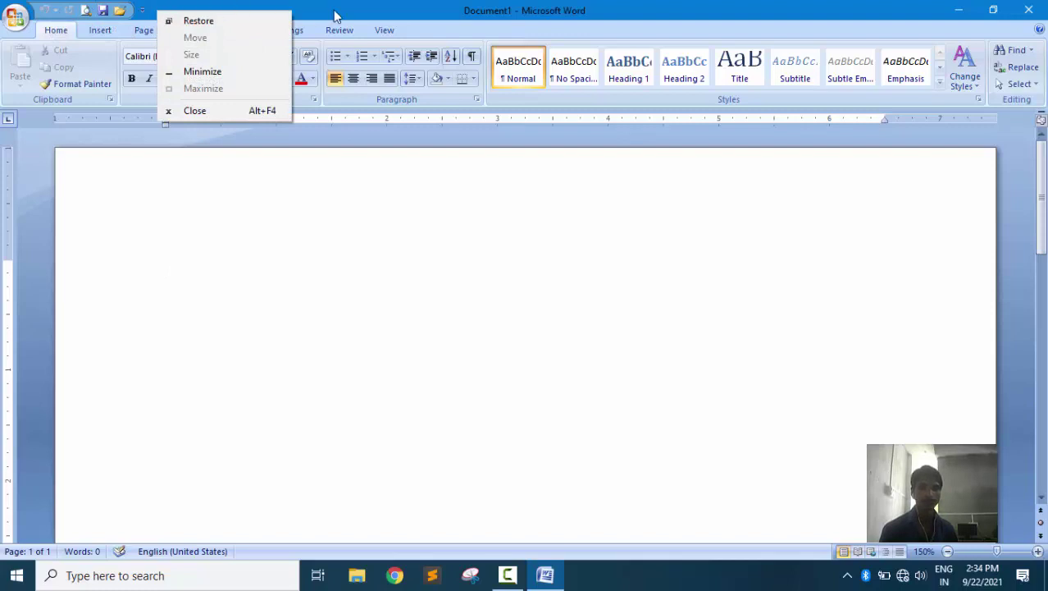
{"action": "left_click", "coordinate": [424, 37]}
{"action": "right_click", "coordinate": [422, 34]}
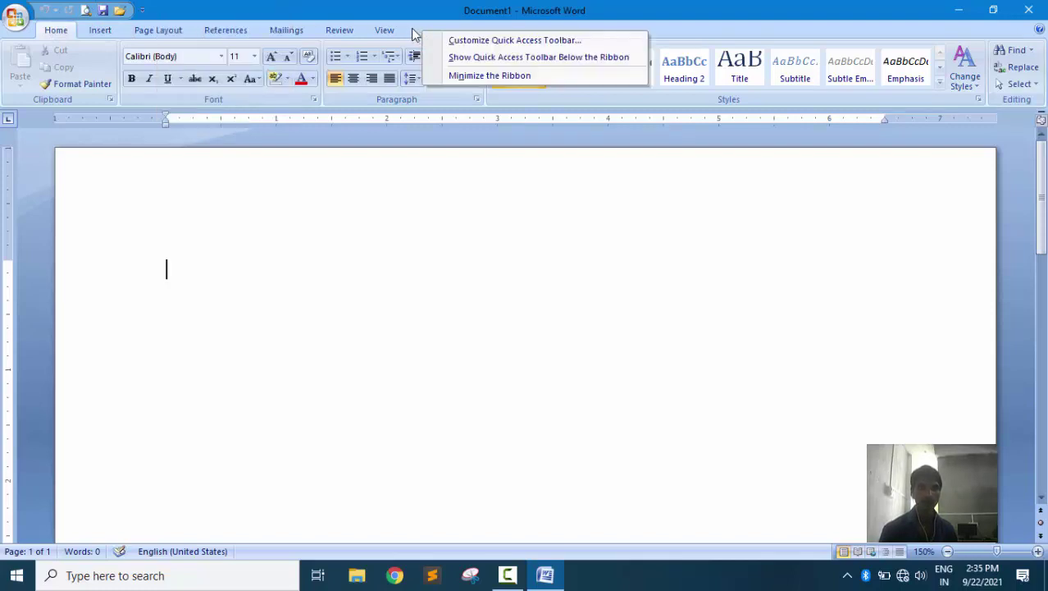
{"action": "left_click", "coordinate": [412, 33]}
{"action": "right_click", "coordinate": [413, 31]}
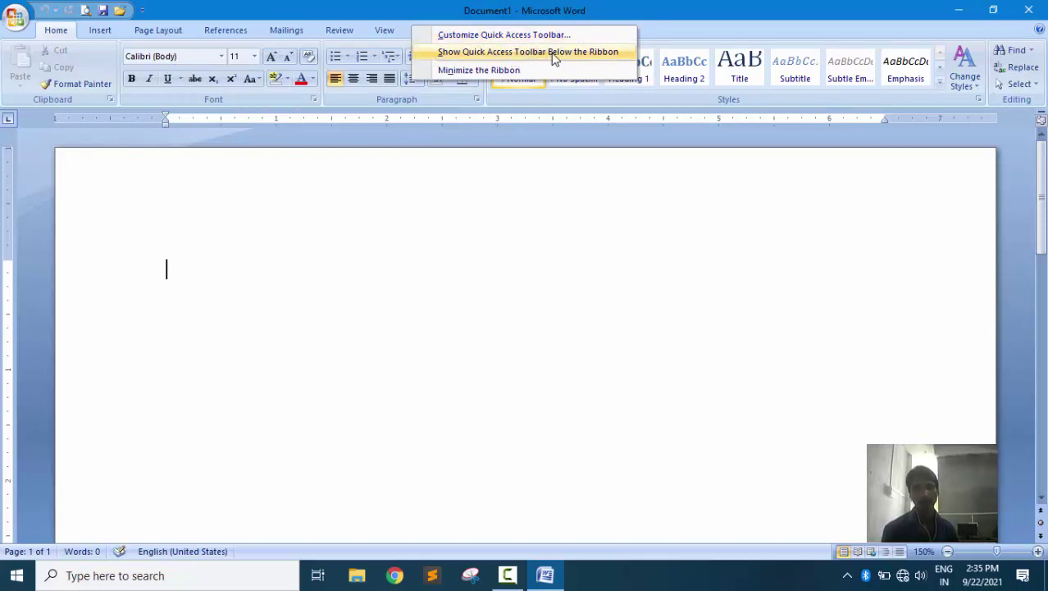
{"action": "left_click", "coordinate": [600, 58]}
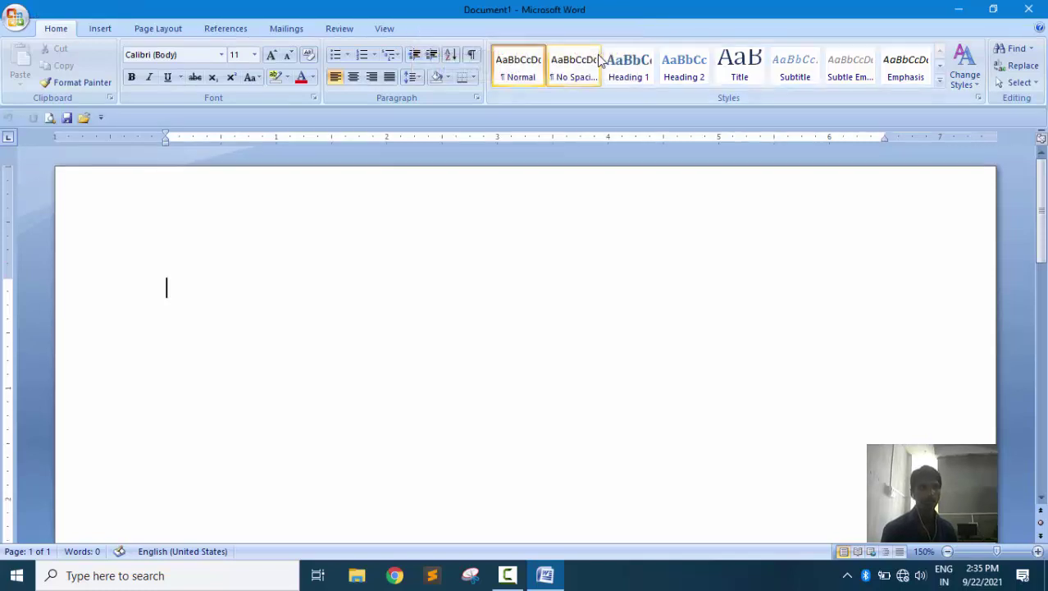
{"action": "right_click", "coordinate": [142, 123]}
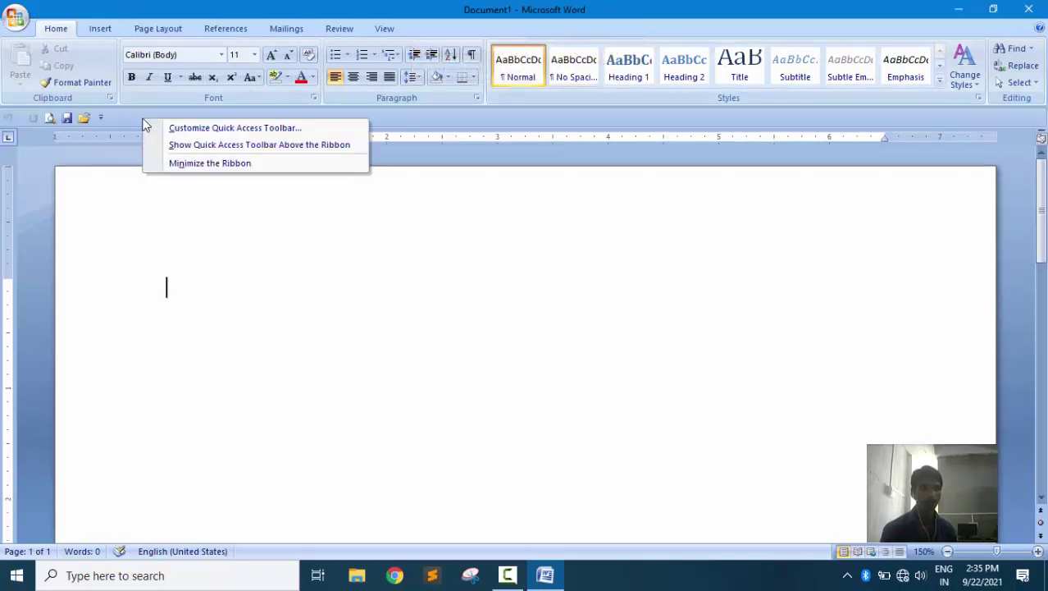
{"action": "left_click", "coordinate": [188, 145]}
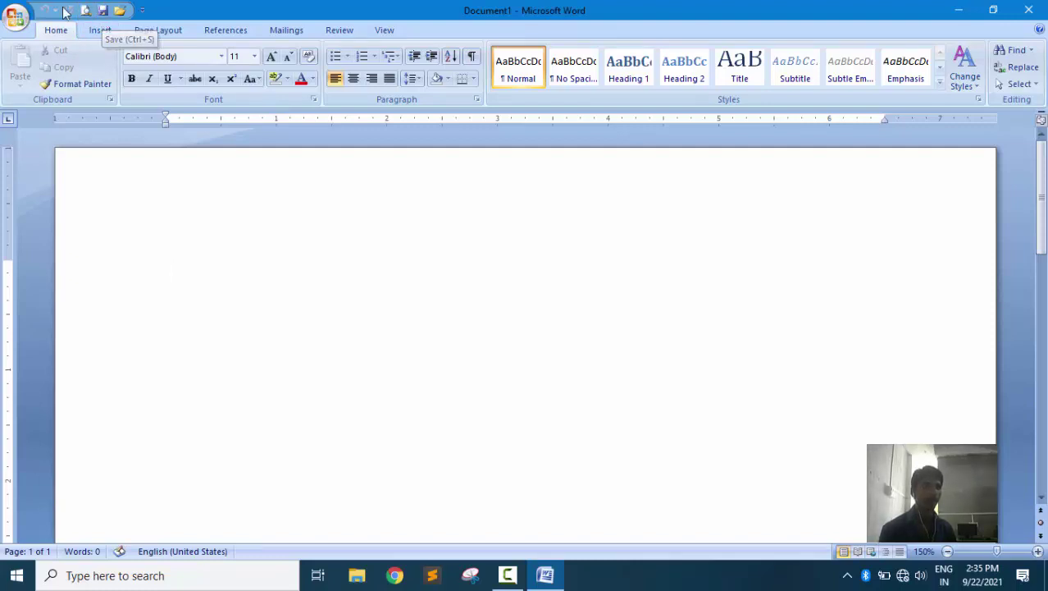
Remove Open and Save from the Quick Access Toolbar
{"action": "left_click", "coordinate": [18, 18]}
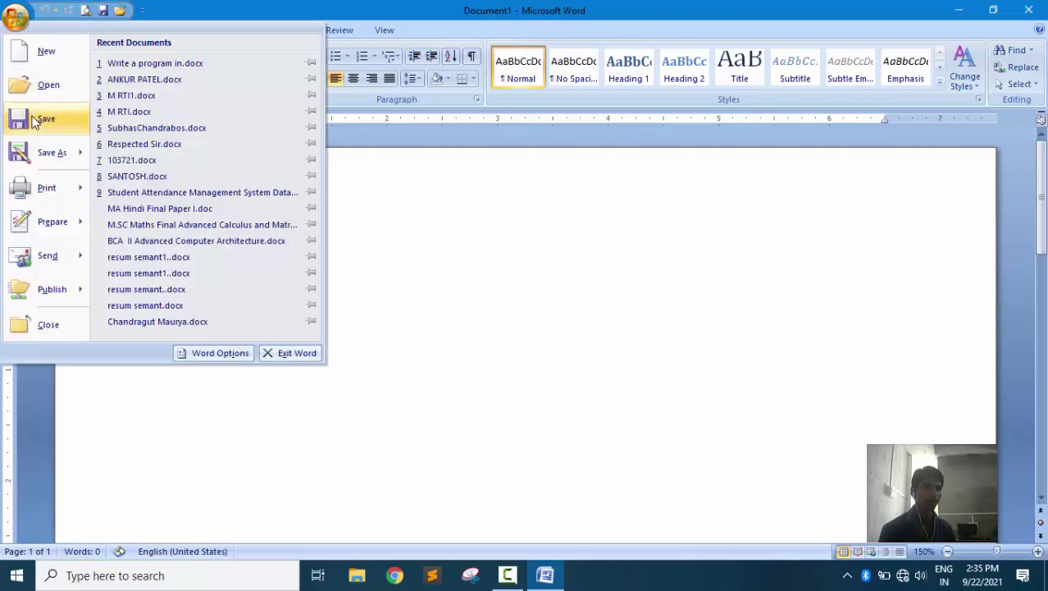
{"action": "left_click", "coordinate": [433, 261]}
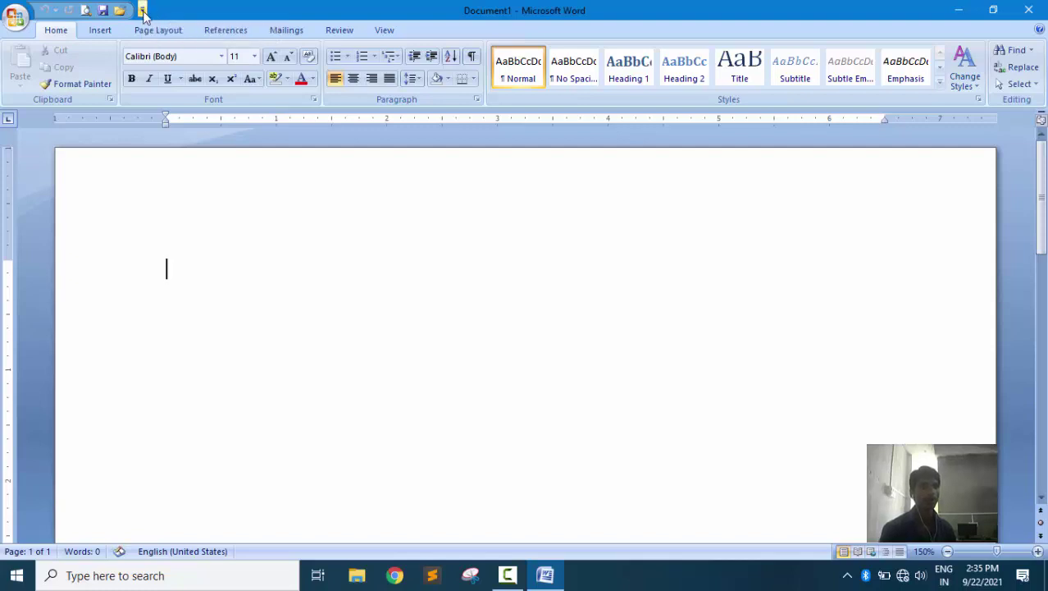
{"action": "left_click", "coordinate": [142, 8]}
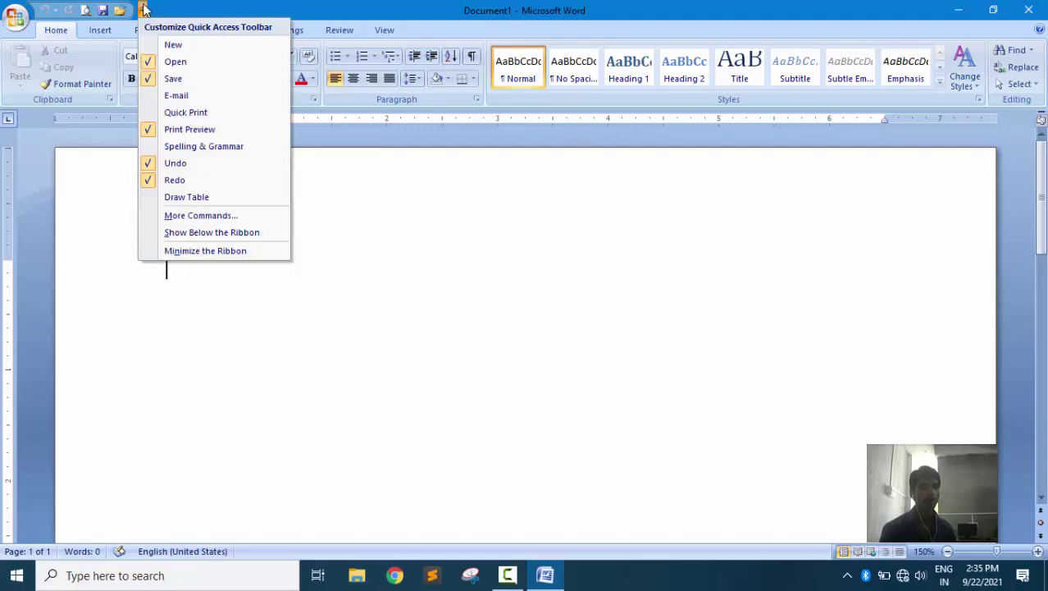
{"action": "left_click", "coordinate": [180, 62]}
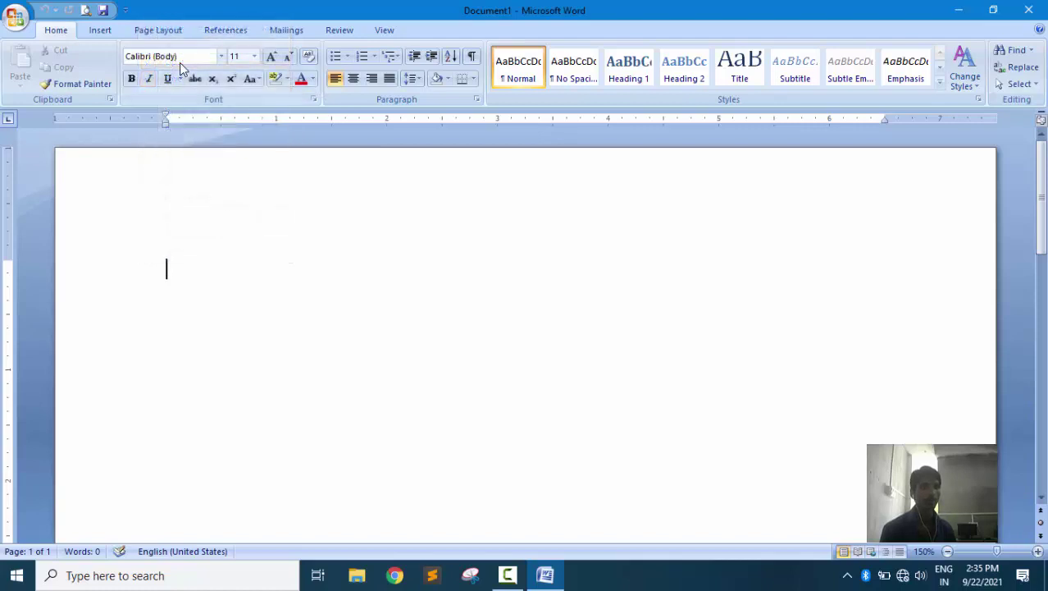
{"action": "left_click", "coordinate": [126, 10]}
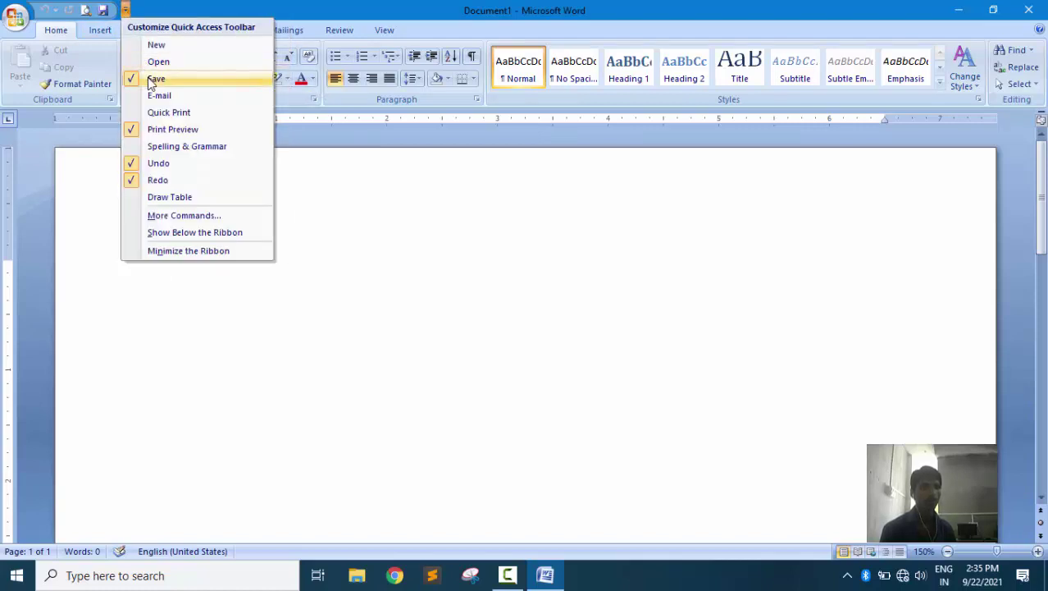
{"action": "left_click", "coordinate": [151, 79]}
Add Open and then Save back to the Quick Access Toolbar, so Open comes first
{"action": "left_click", "coordinate": [109, 11]}
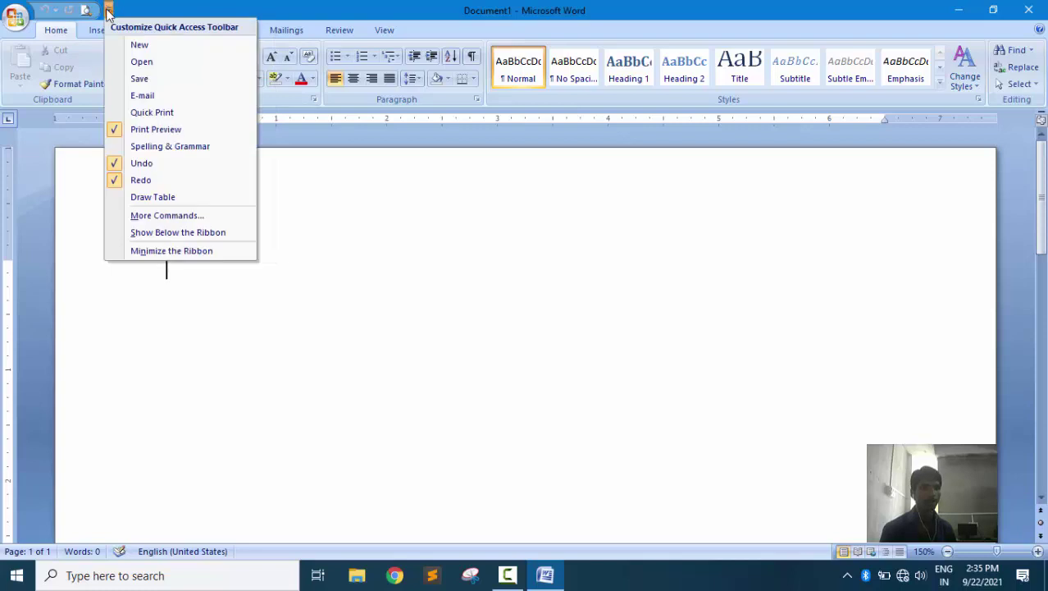
{"action": "left_click", "coordinate": [142, 64]}
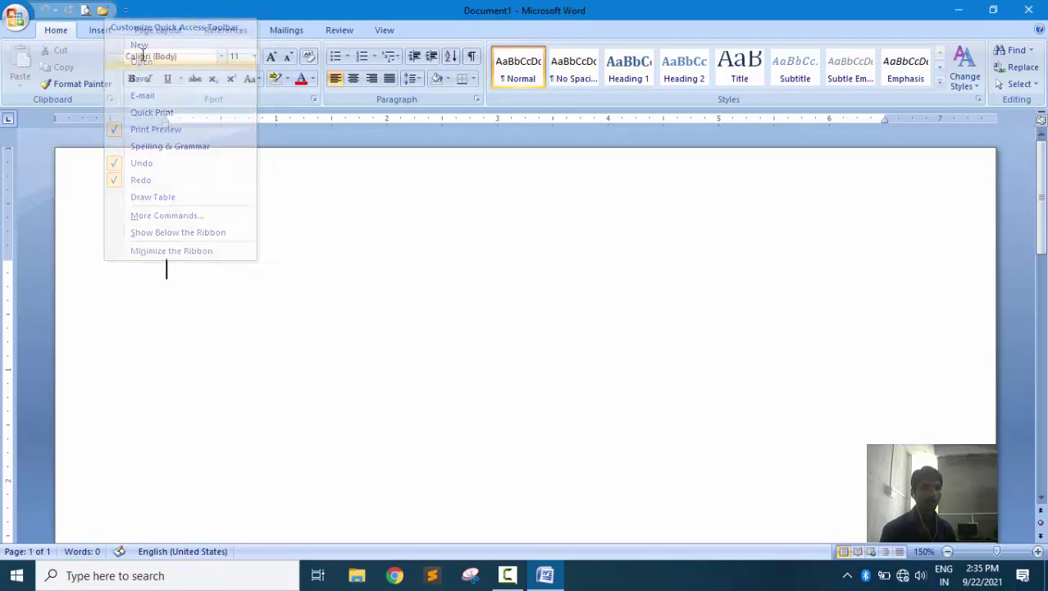
{"action": "left_click", "coordinate": [125, 10]}
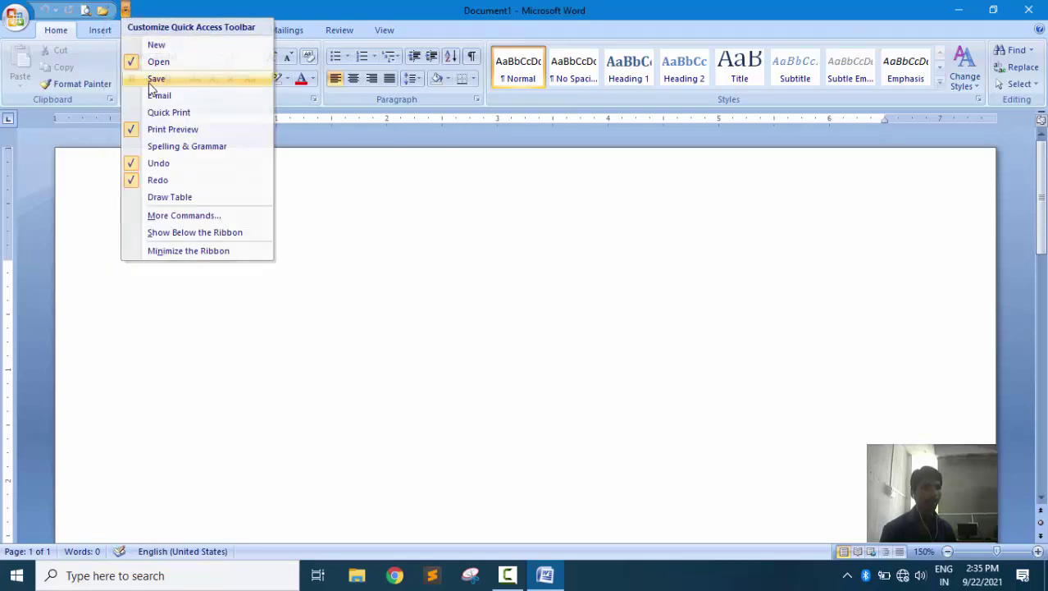
{"action": "left_click", "coordinate": [154, 79]}
{"action": "left_click", "coordinate": [142, 11]}
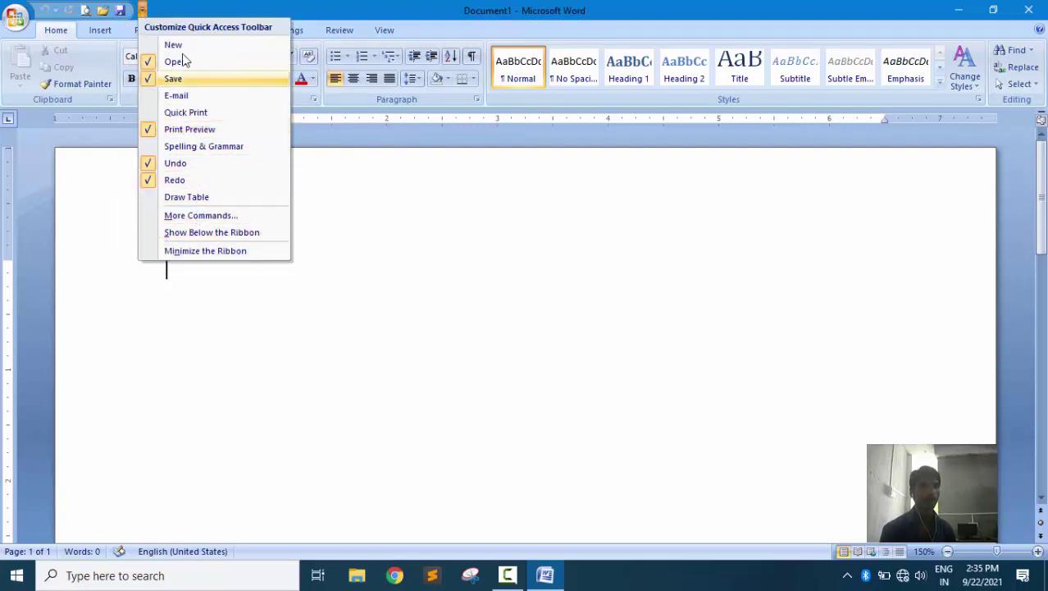
{"action": "left_click", "coordinate": [185, 9]}
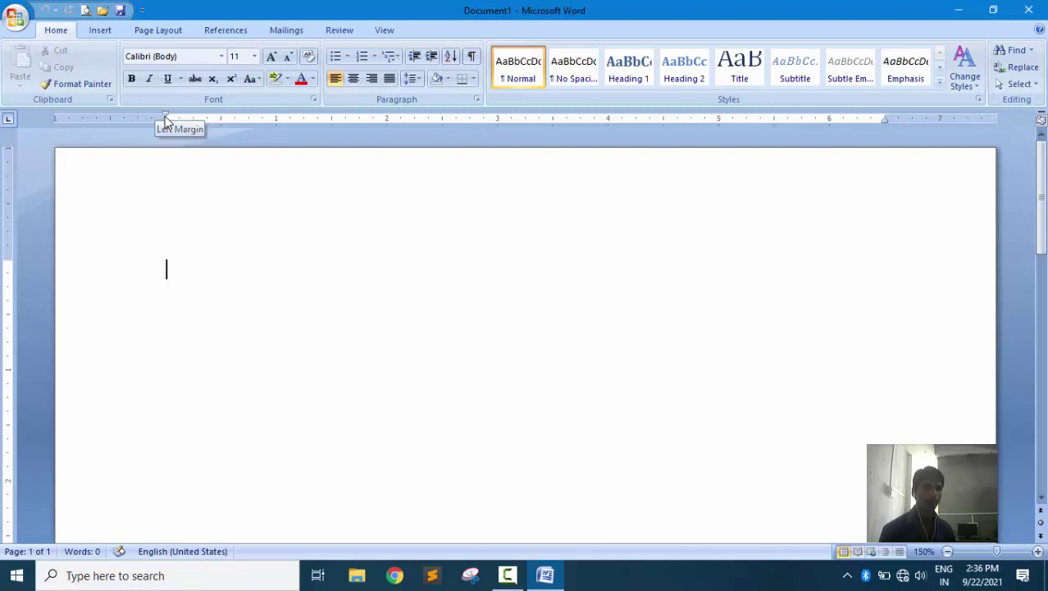
{"action": "left_click_drag", "start_coordinate": [164, 117], "coordinate": [120, 117]}
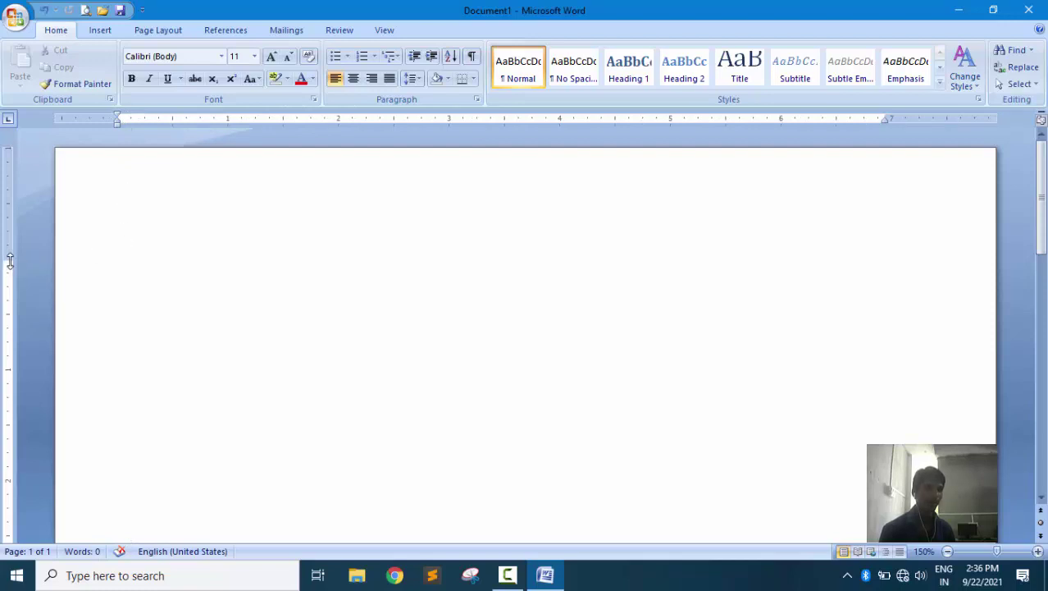
{"action": "left_click_drag", "start_coordinate": [9, 264], "coordinate": [8, 185]}
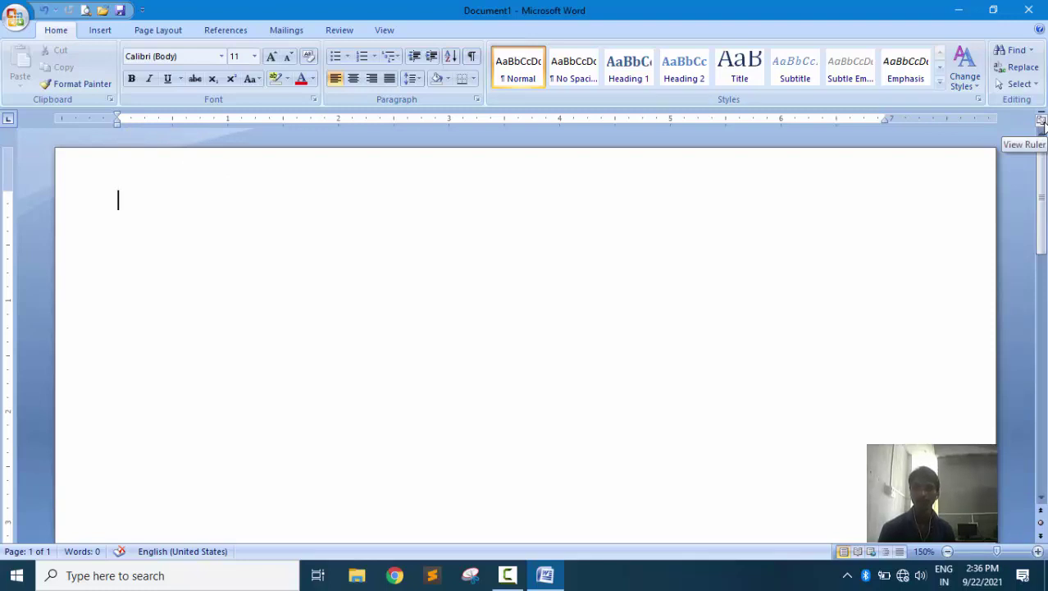
{"action": "left_click", "coordinate": [1042, 121]}
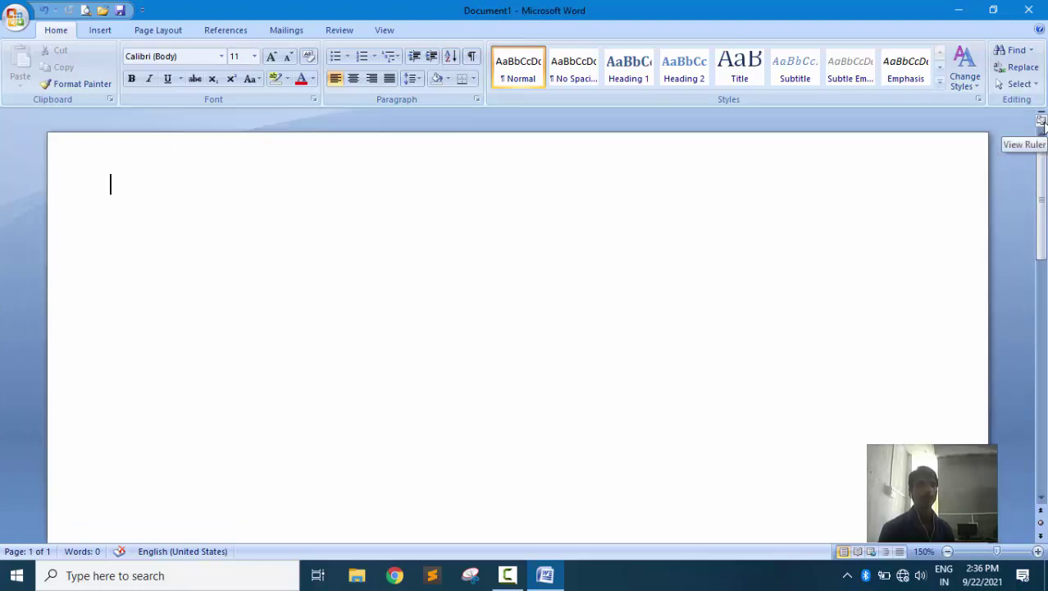
{"action": "left_click", "coordinate": [1042, 121]}
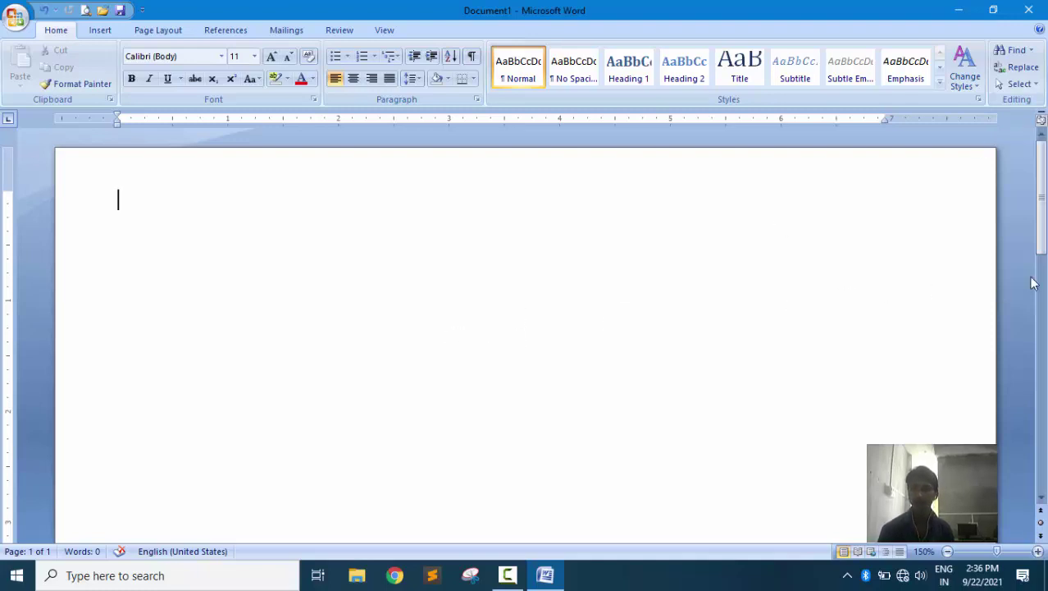
{"action": "mouse_move", "coordinate": [1042, 220]}
{"action": "left_mouse_down"}
{"action": "mouse_move", "coordinate": [1043, 243]}
{"action": "mouse_move", "coordinate": [1042, 218]}
{"action": "left_mouse_up"}
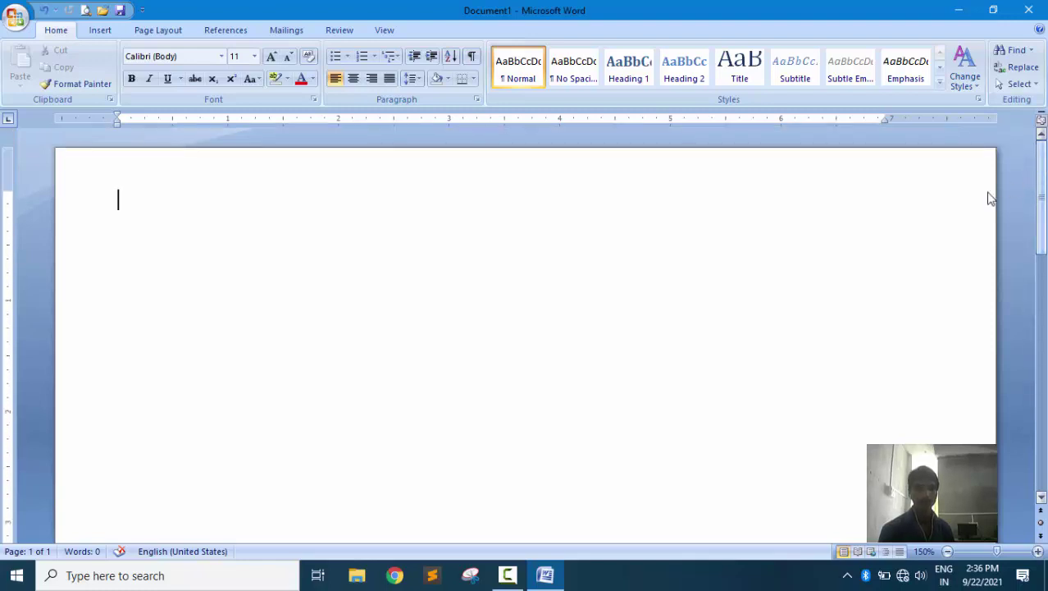
{"action": "mouse_move", "coordinate": [508, 574]}
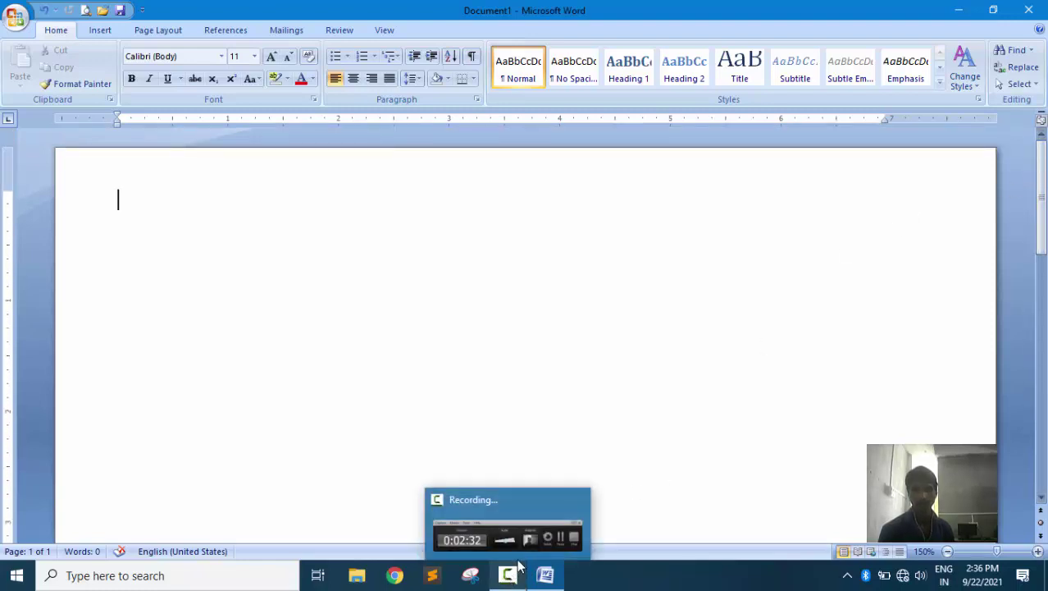
{"action": "left_click", "coordinate": [524, 524]}
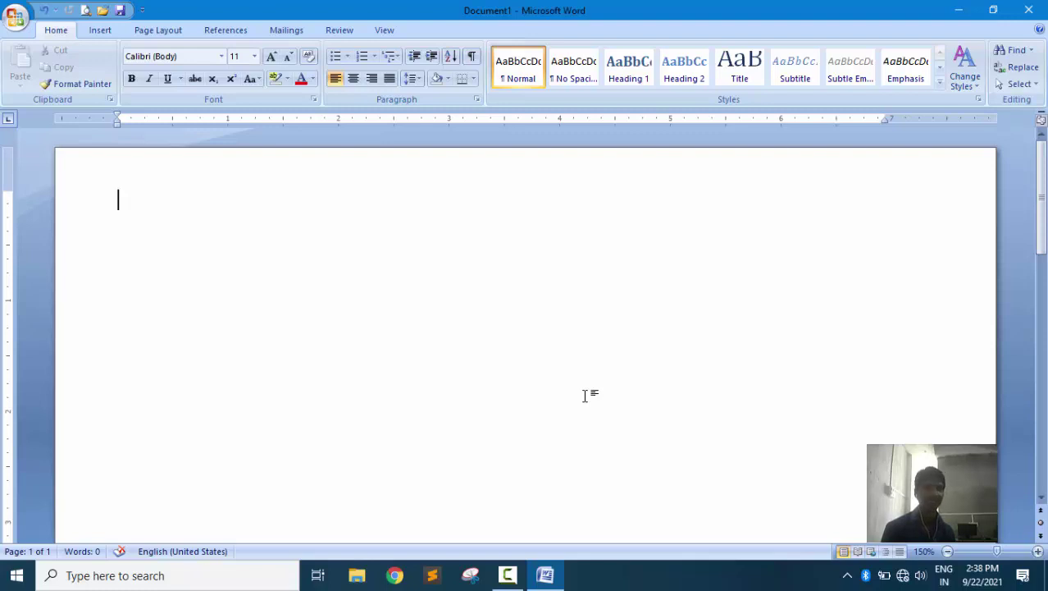
{"action": "left_click", "coordinate": [1042, 122]}
{"action": "left_click", "coordinate": [1041, 121]}
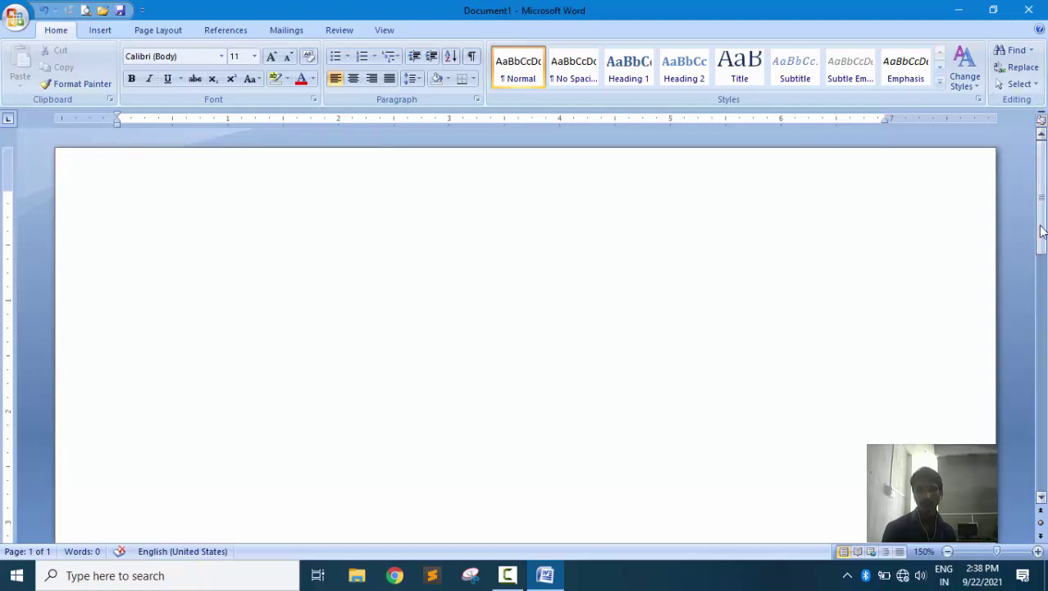
{"action": "left_click", "coordinate": [1042, 121]}
{"action": "left_click", "coordinate": [1042, 122]}
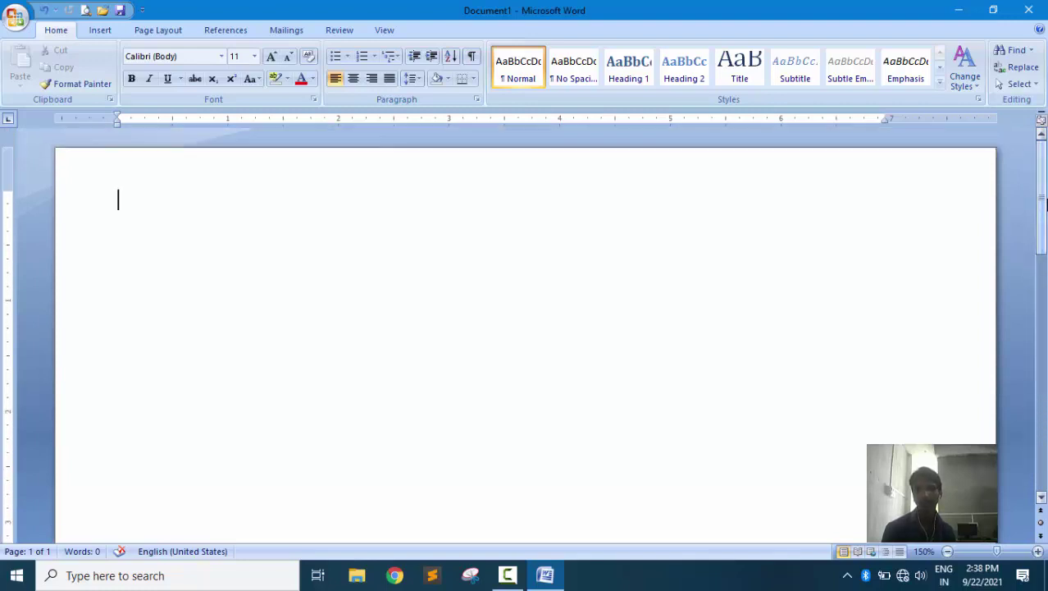
{"action": "left_click", "coordinate": [17, 18]}
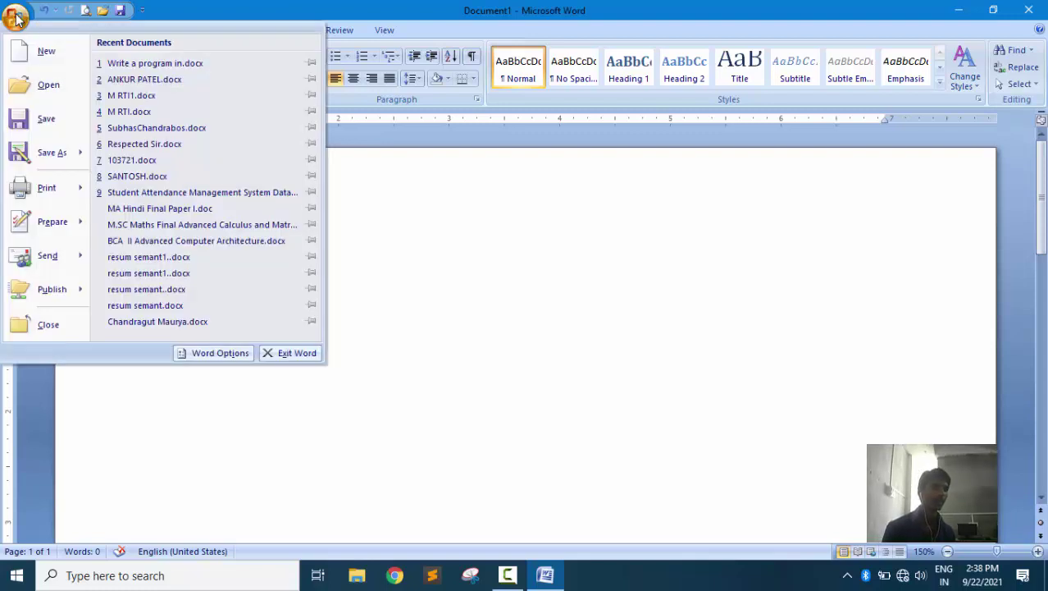
{"action": "left_click", "coordinate": [130, 10]}
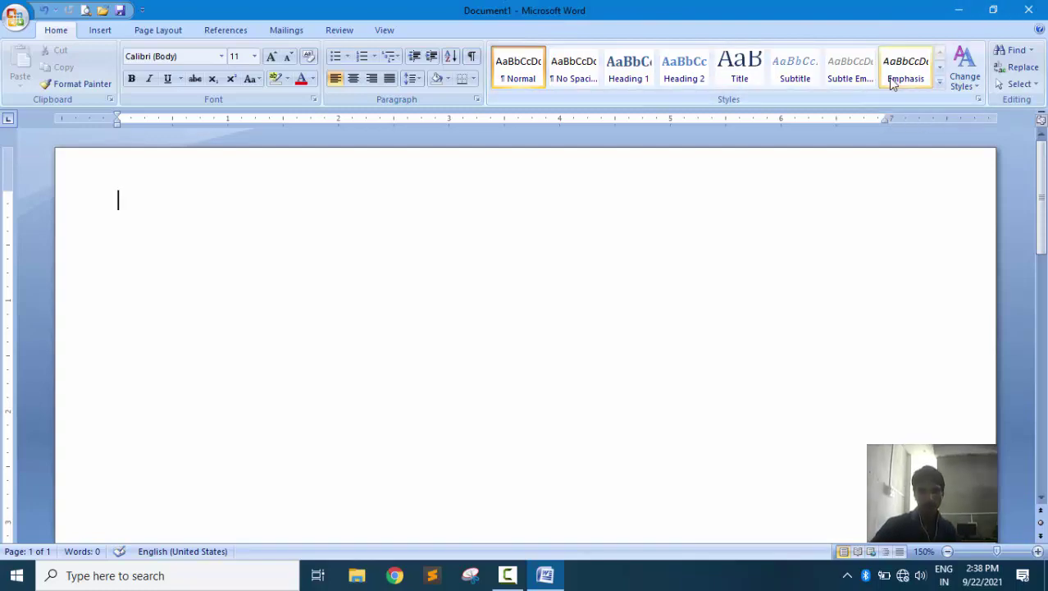
{"action": "key", "text": "super+Down"}
{"action": "key", "text": "super+Up"}
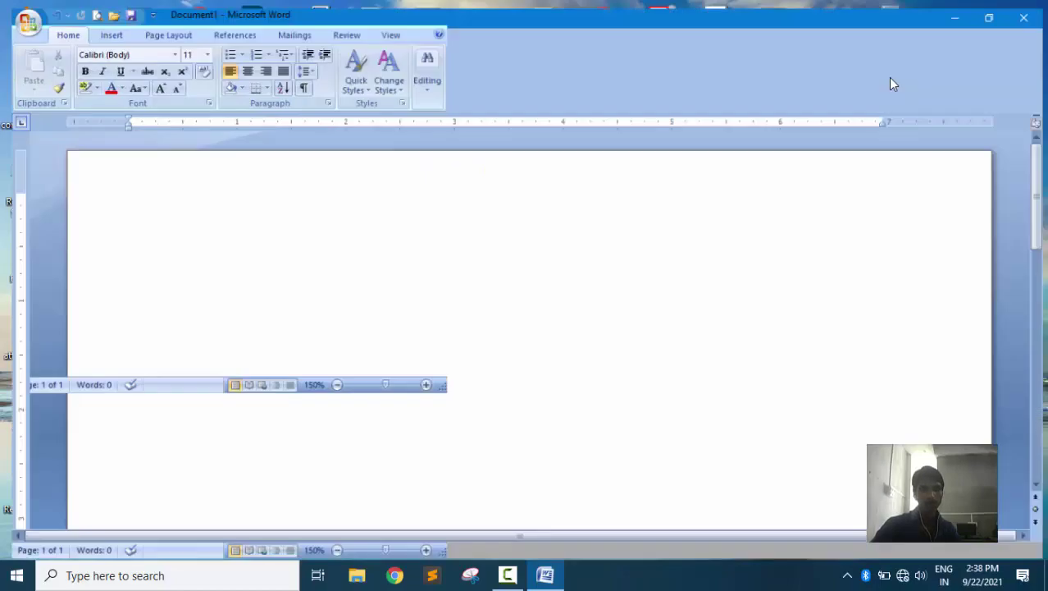
{"action": "key", "text": "super+Down"}
{"action": "key", "text": "super+Up"}
{"action": "key", "text": "super+Down"}
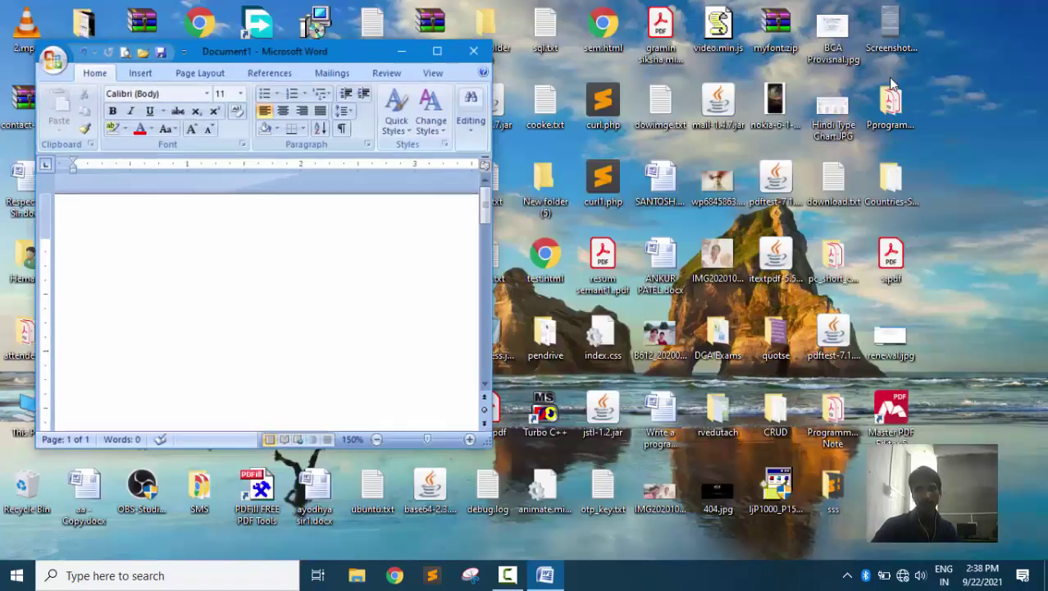
{"action": "key", "text": "super+Down"}
{"action": "key", "text": "super+Up"}
{"action": "key", "text": "super+Down"}
{"action": "key", "text": "super+Up"}
{"action": "key", "text": "super+Down"}
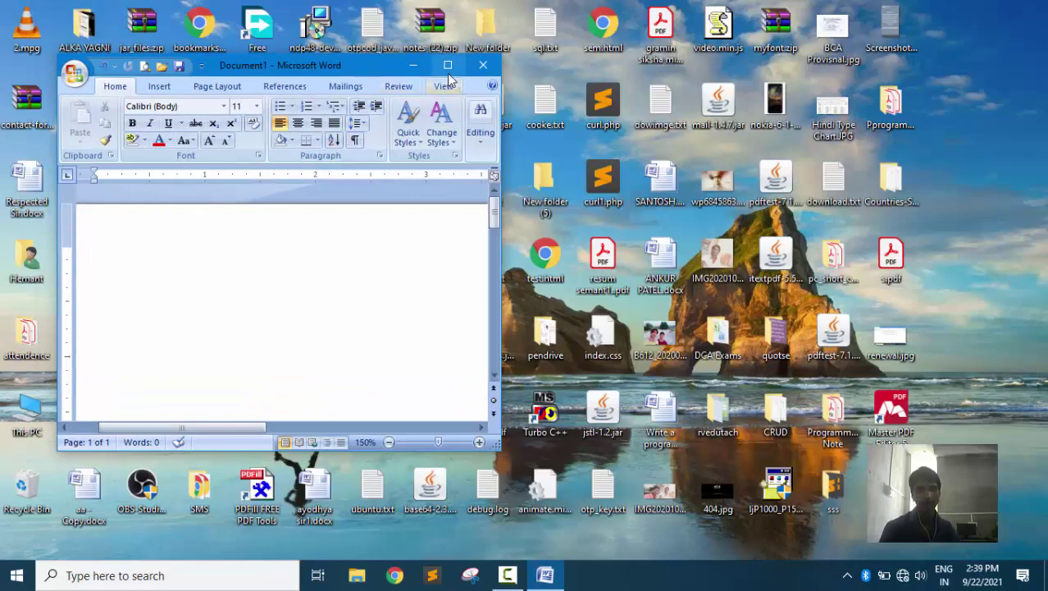
{"action": "key", "text": "super+Up"}
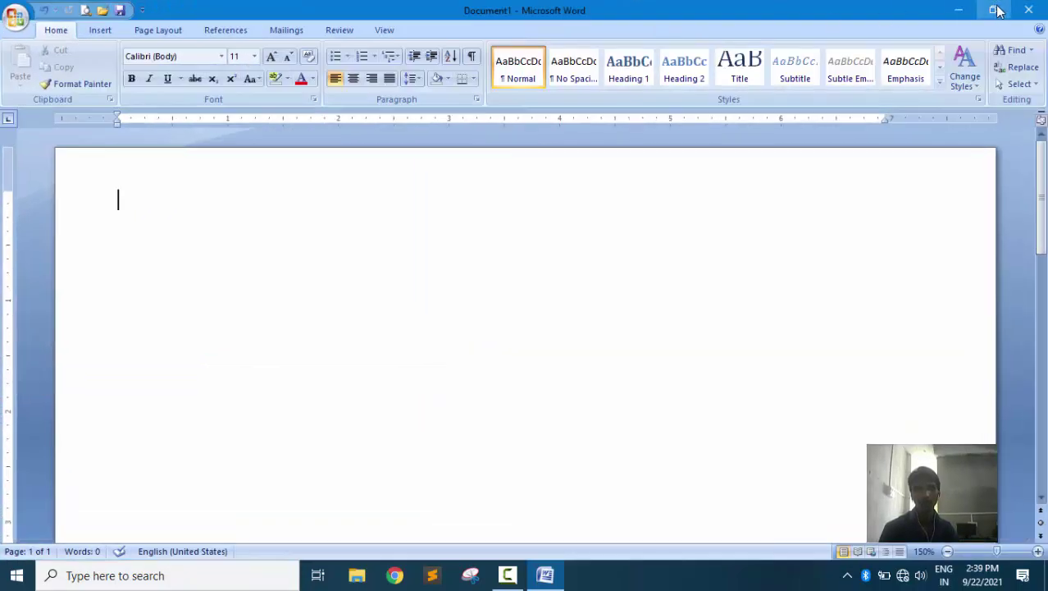
{"action": "left_click", "coordinate": [1000, 6]}
{"action": "left_click", "coordinate": [447, 65]}
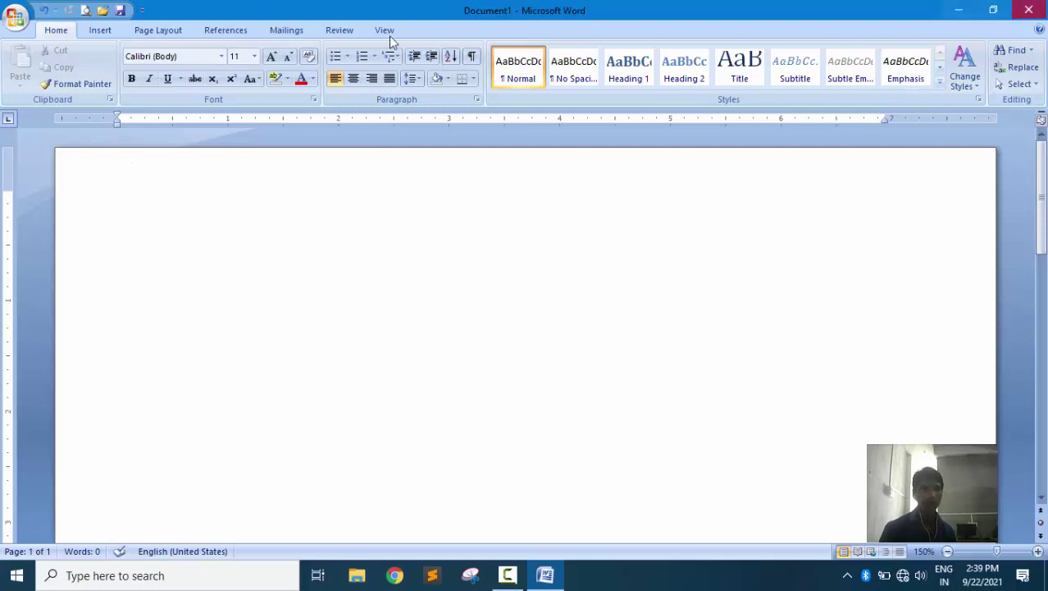
{"action": "left_click", "coordinate": [15, 16]}
{"action": "left_click", "coordinate": [43, 325]}
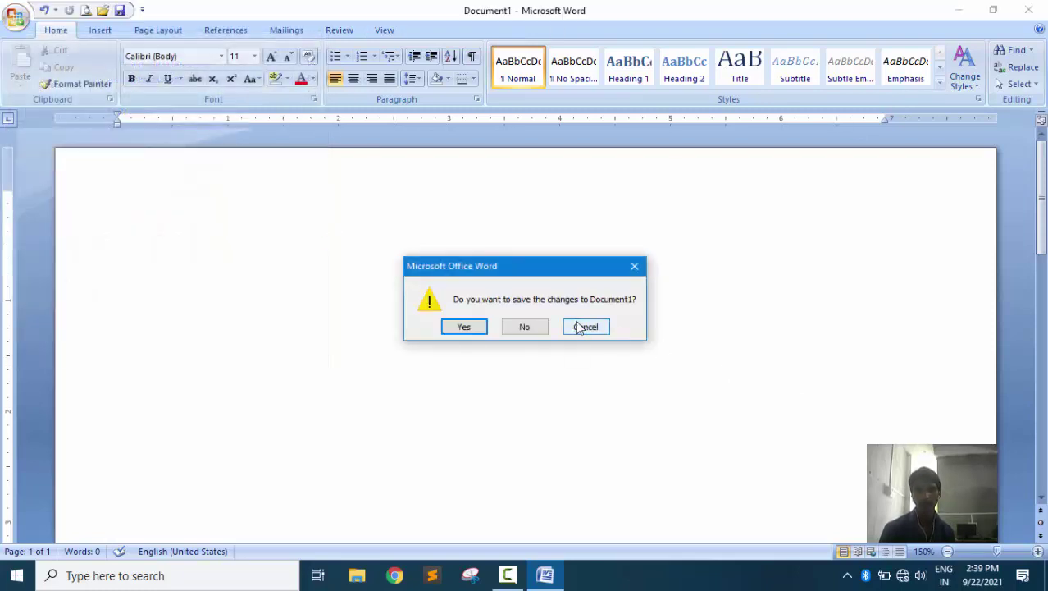
{"action": "left_click", "coordinate": [581, 326]}
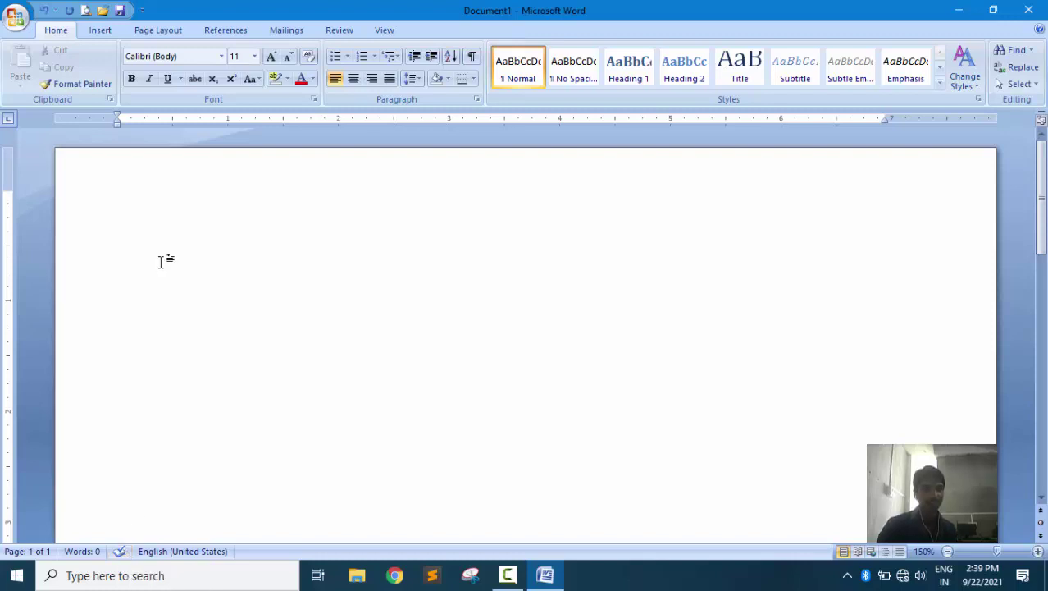
Type 'oipos9eojgpsogj9ep jejgpsejgpesj opjgoeg' and 'ilhuk', then open the Language dialog from the status bar
{"action": "type", "text": "oipos9eojgpsogj9ep jejgpsej"}
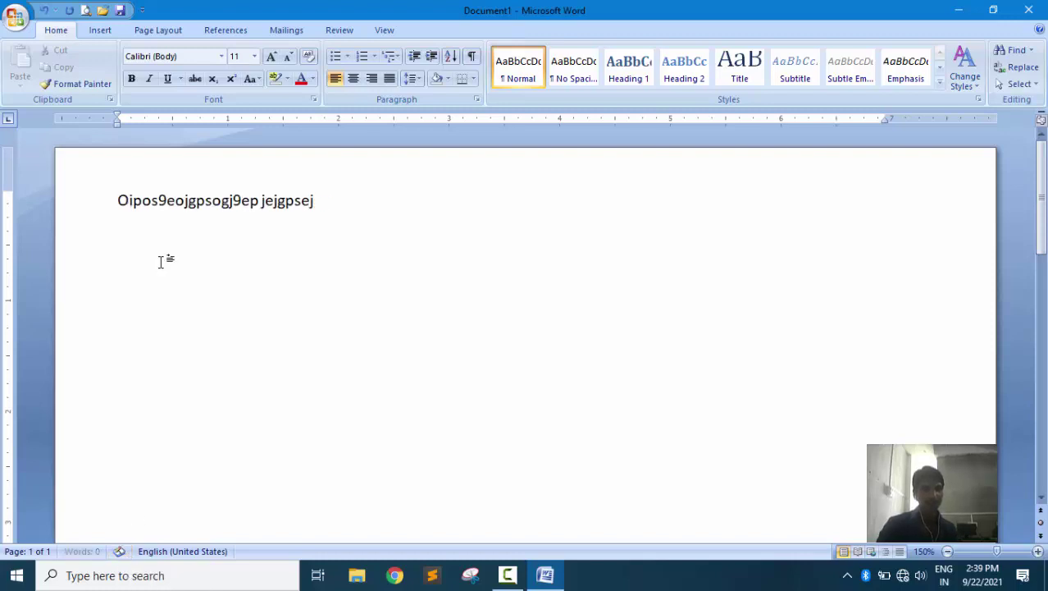
{"action": "type", "text": "gpesj opjgoeg"}
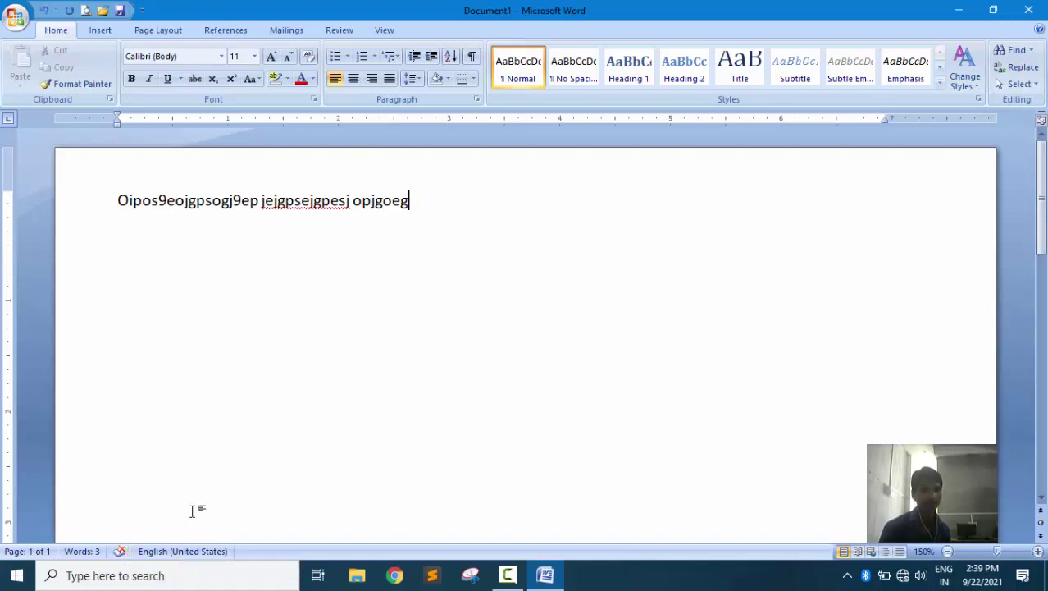
{"action": "type", "text": "ilhuk"}
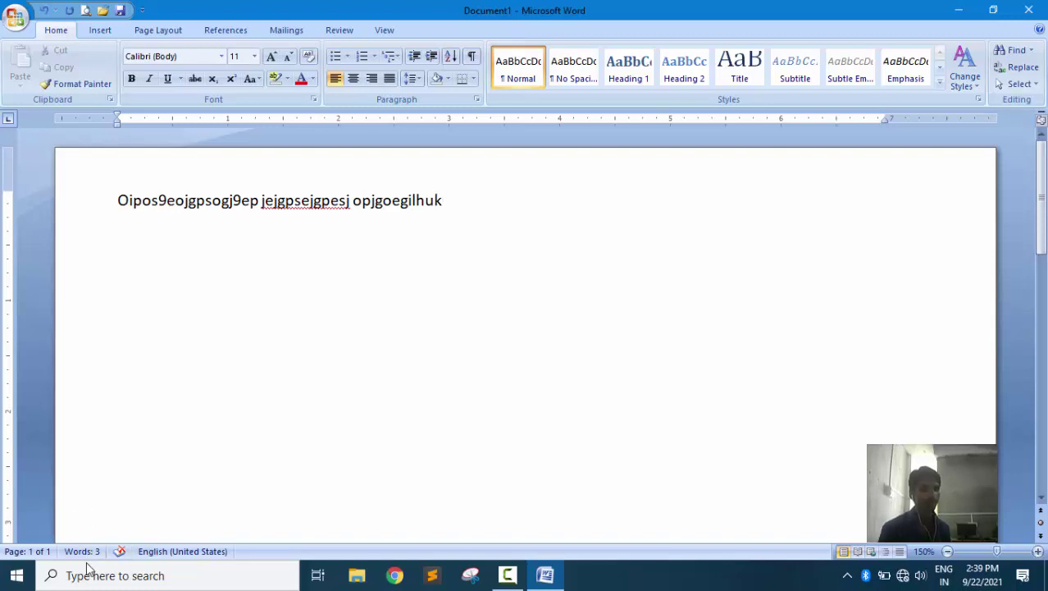
{"action": "left_click", "coordinate": [194, 556]}
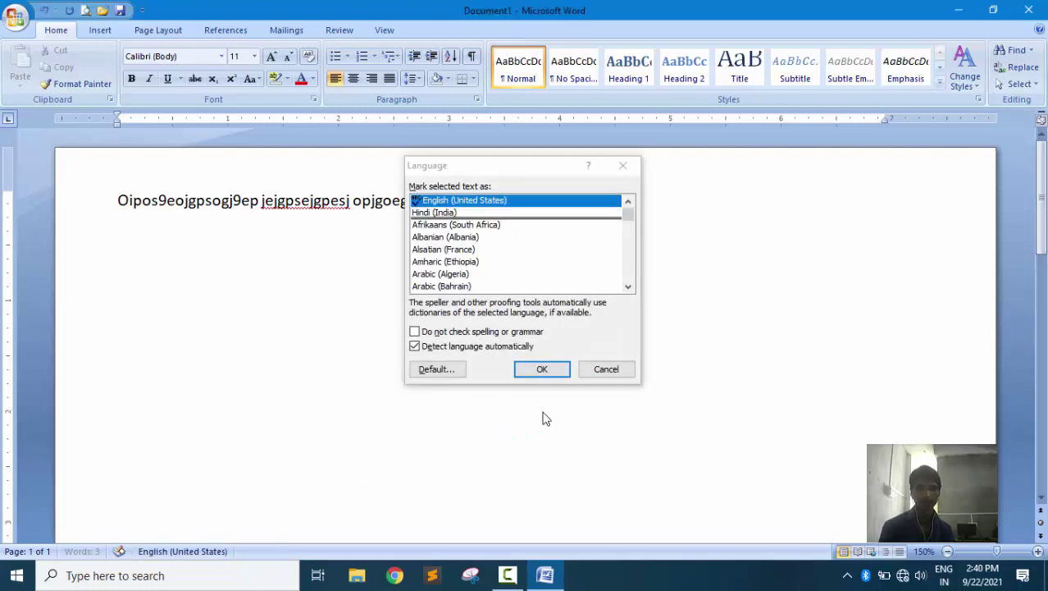
Cancel the Language dialog and review the document's Word Count statistics
{"action": "left_click", "coordinate": [607, 370]}
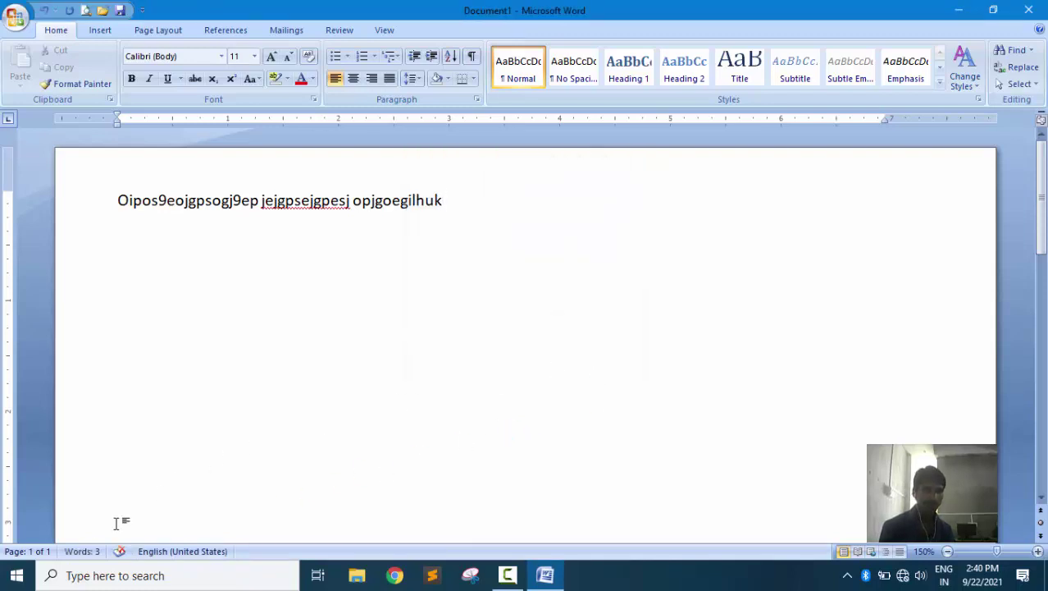
{"action": "left_click", "coordinate": [81, 551]}
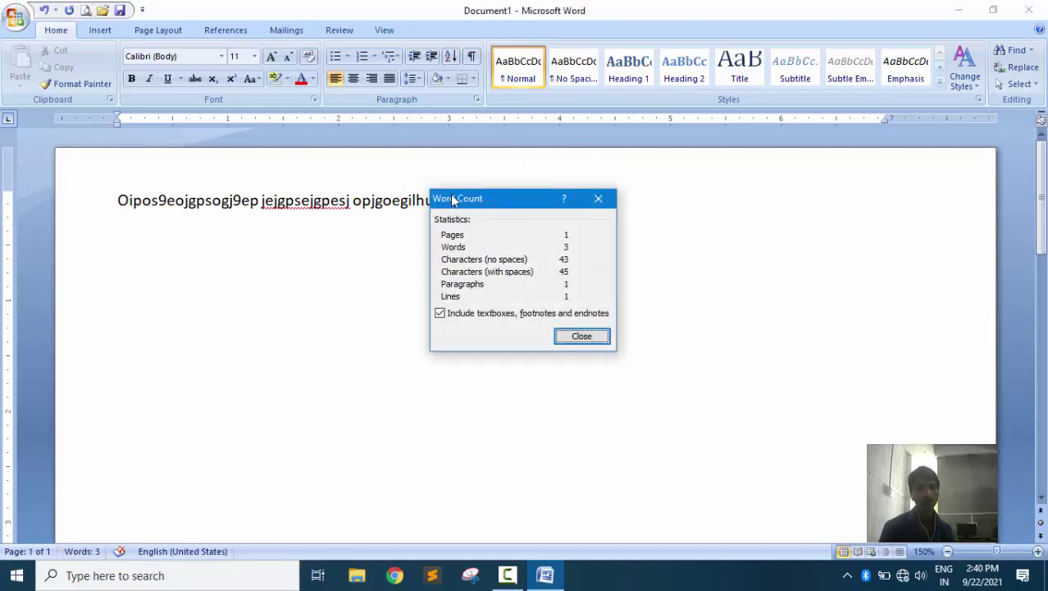
{"action": "left_click_drag", "start_coordinate": [475, 201], "coordinate": [586, 232]}
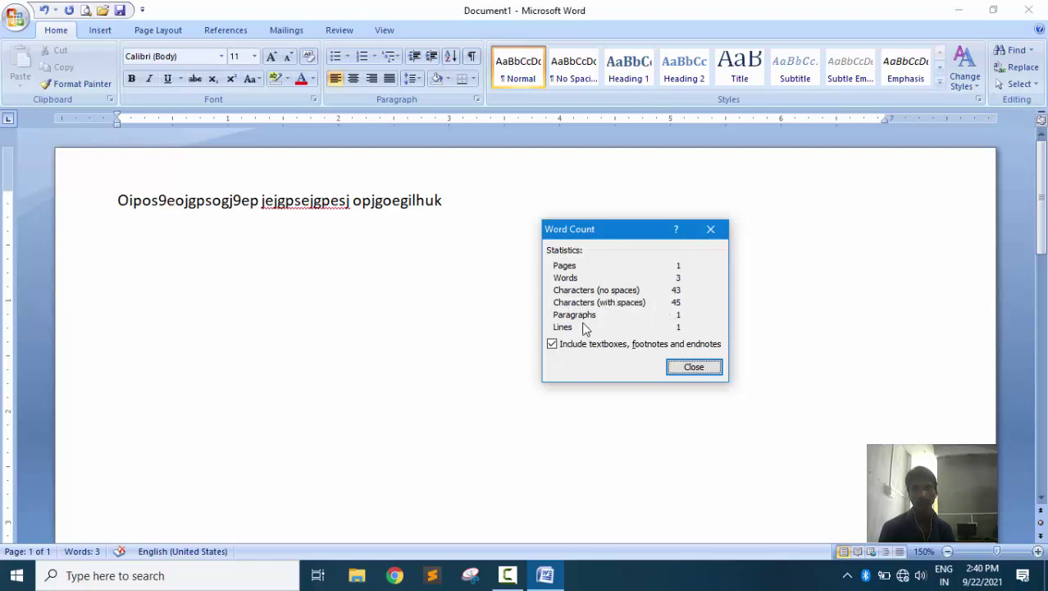
{"action": "left_click", "coordinate": [622, 345]}
{"action": "left_click", "coordinate": [689, 367]}
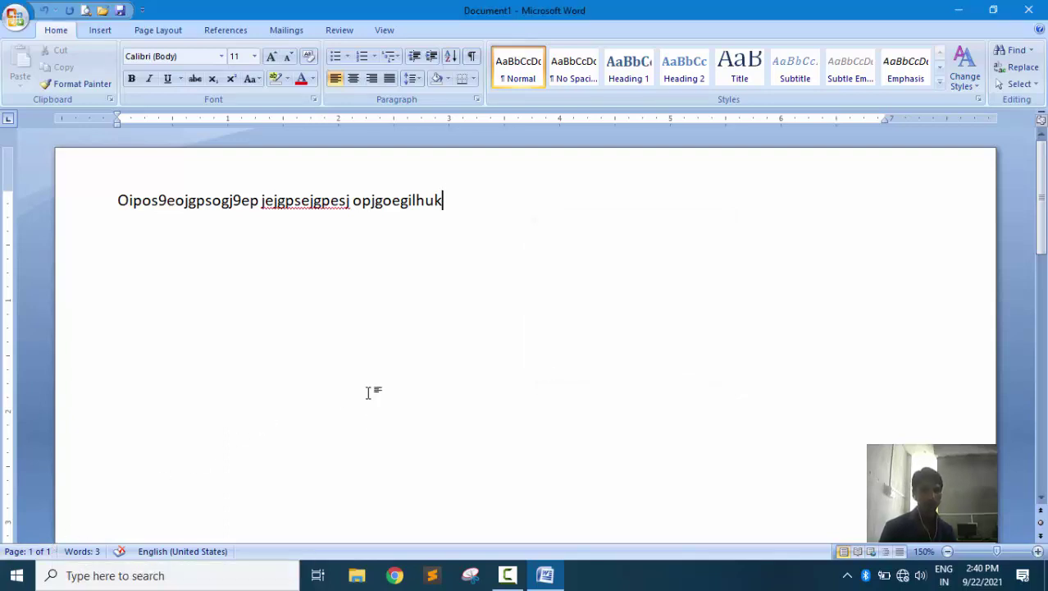
Insert page breaks to extend the document to seven pages and scroll back up
{"action": "key", "text": "ctrl+Return"}
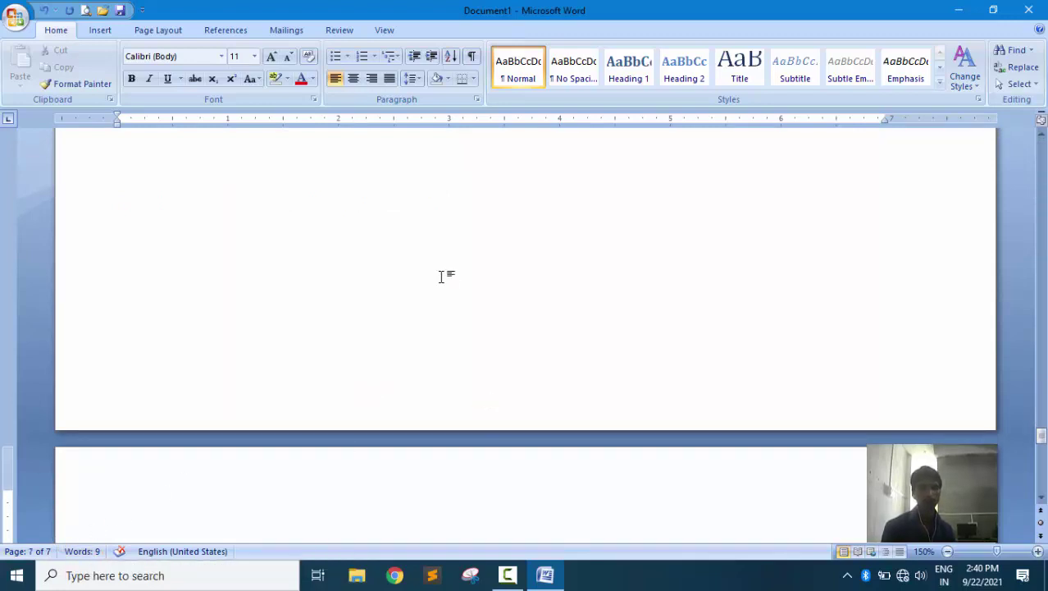
{"action": "left_click", "coordinate": [398, 230]}
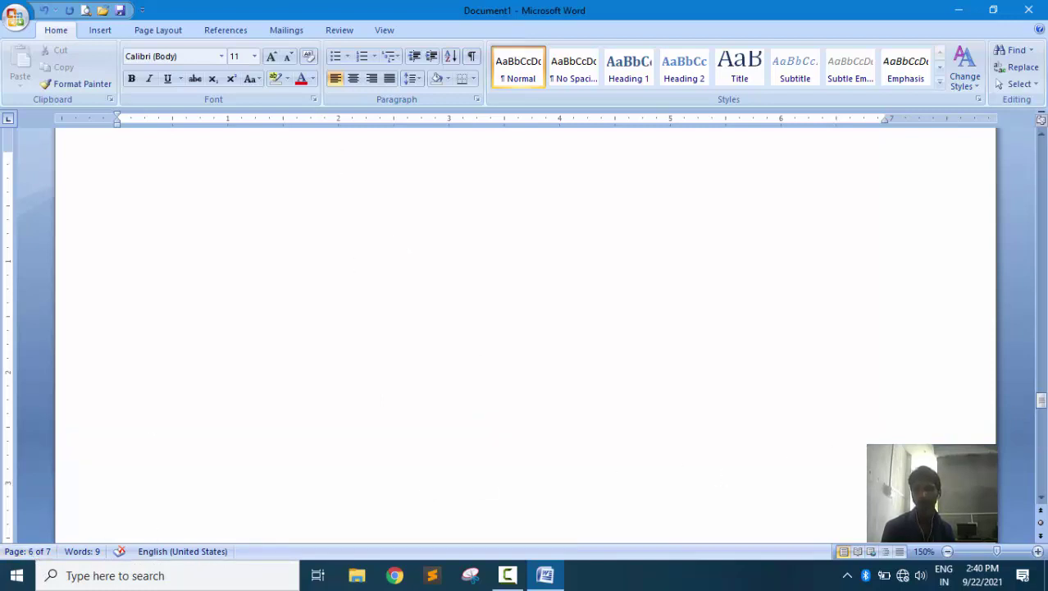
{"action": "left_click_drag", "start_coordinate": [1041, 400], "coordinate": [1041, 333]}
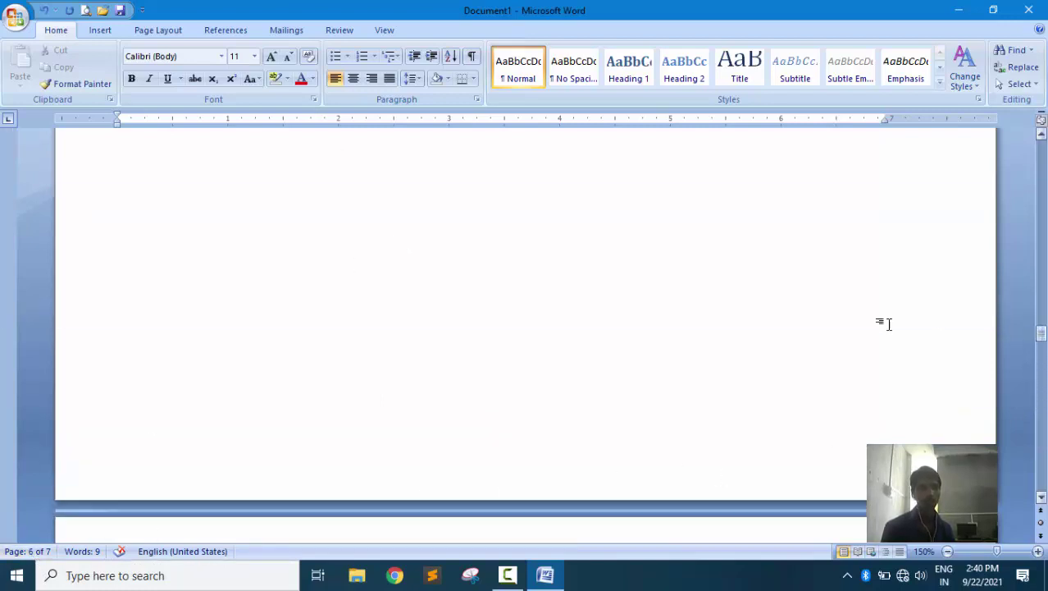
{"action": "scroll", "coordinate": [639, 309], "scroll_direction": "up", "scroll_amount": 5}
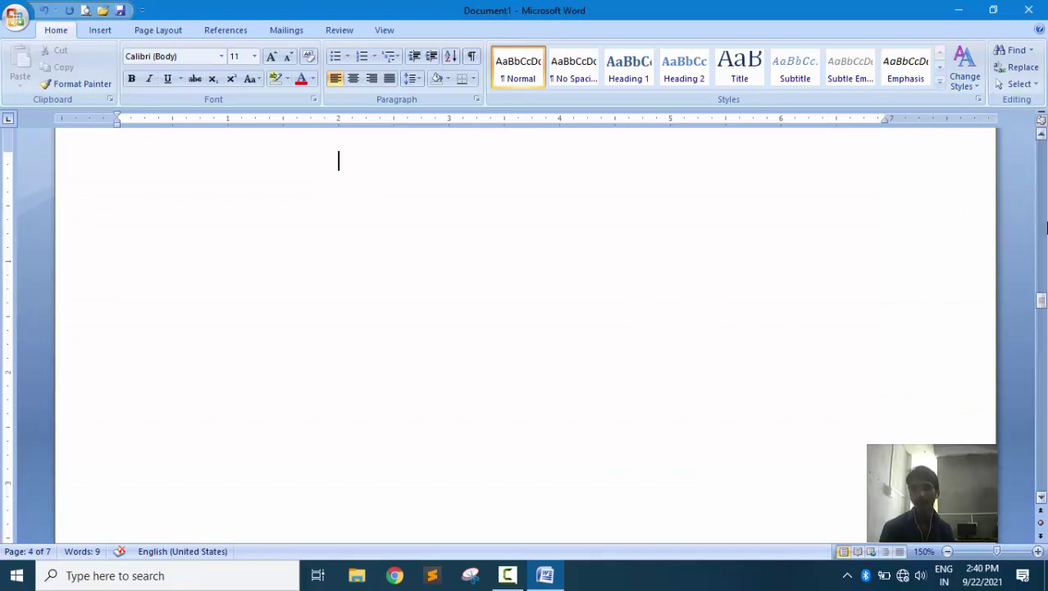
{"action": "scroll", "coordinate": [1046, 226], "scroll_direction": "down", "scroll_amount": 1}
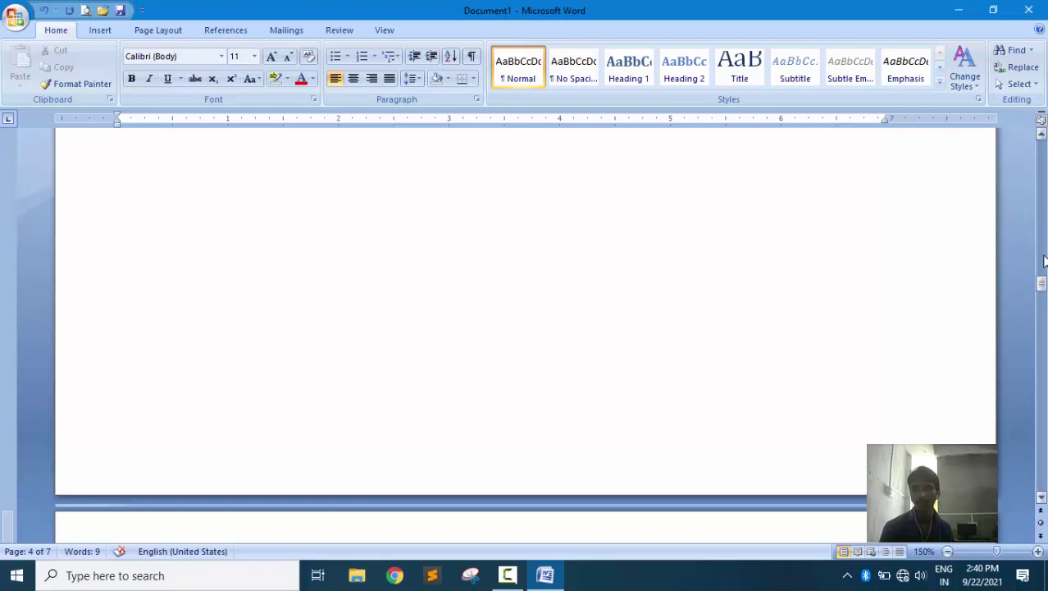
{"action": "left_click_drag", "start_coordinate": [1042, 287], "coordinate": [1041, 147]}
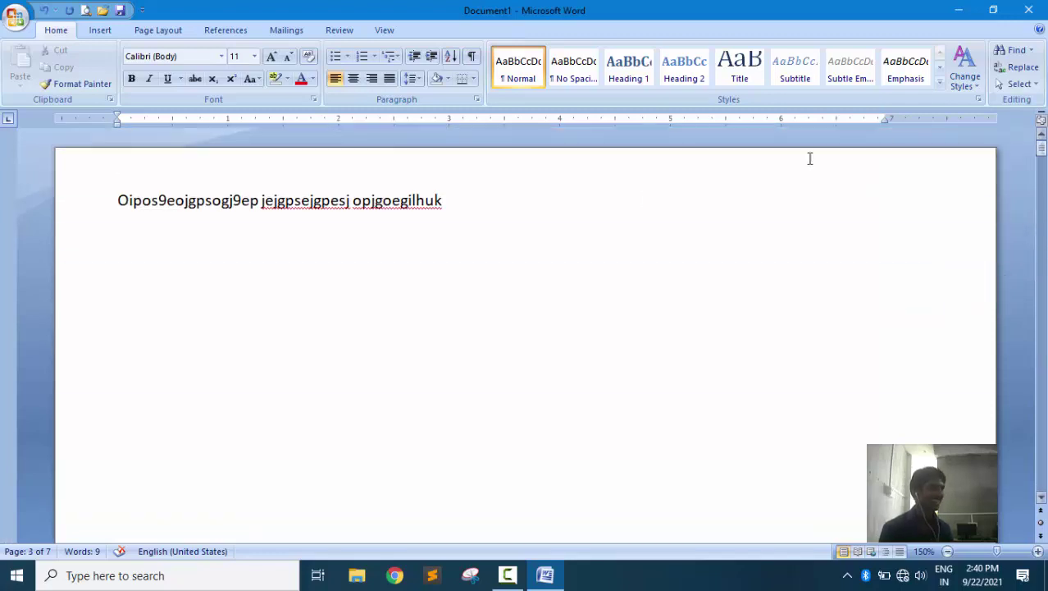
Create a new blank Document2 using the Blank document template
{"action": "left_click", "coordinate": [13, 18]}
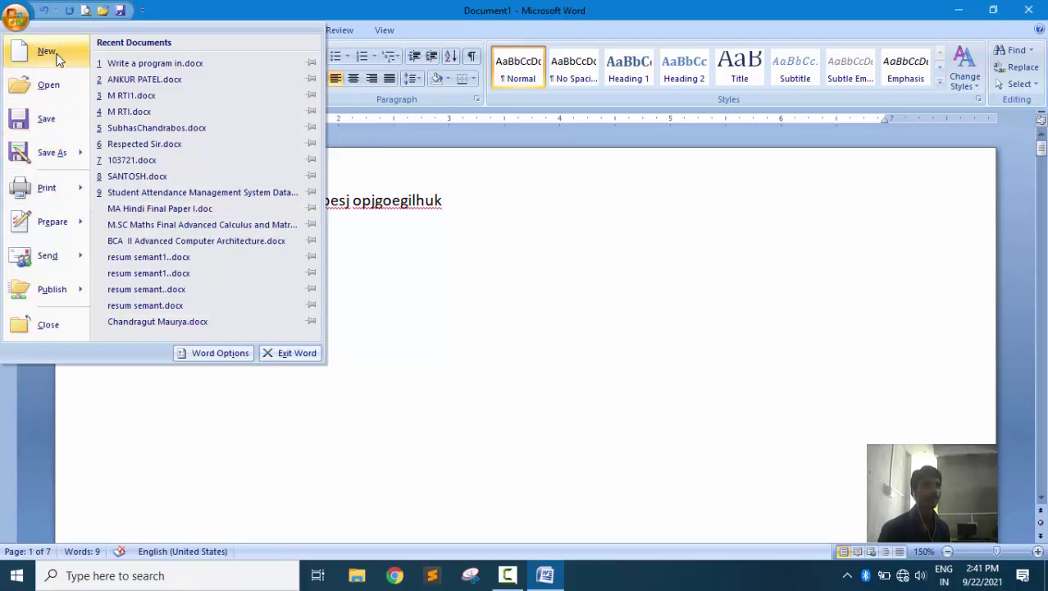
{"action": "key", "text": "Escape"}
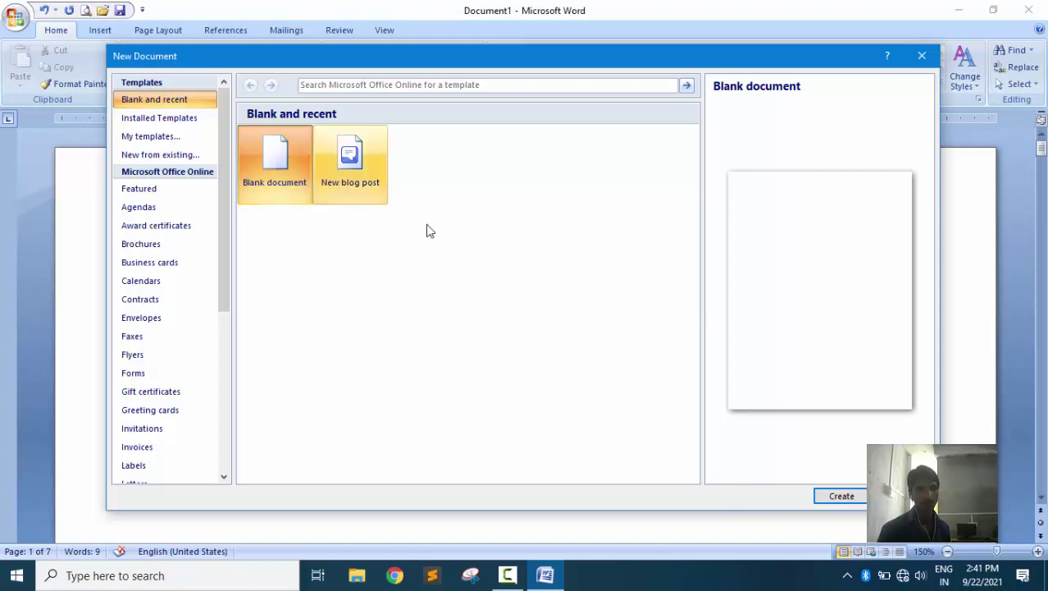
{"action": "left_click", "coordinate": [828, 502]}
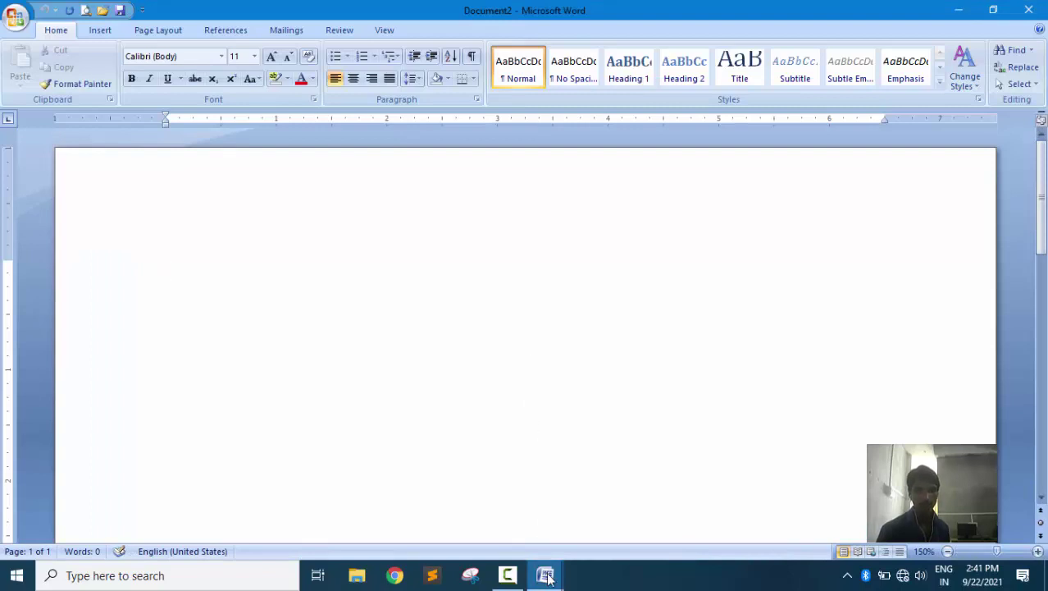
Switch from Document2 to Document1 and back again via the taskbar
{"action": "mouse_move", "coordinate": [544, 574]}
{"action": "left_click", "coordinate": [456, 502]}
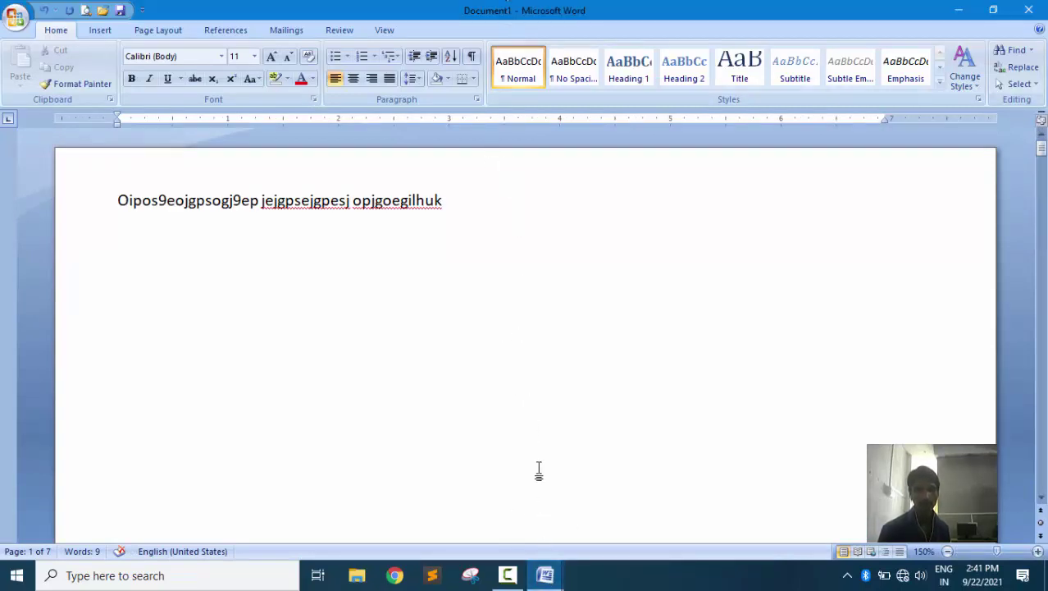
{"action": "mouse_move", "coordinate": [545, 574]}
{"action": "left_click", "coordinate": [592, 542]}
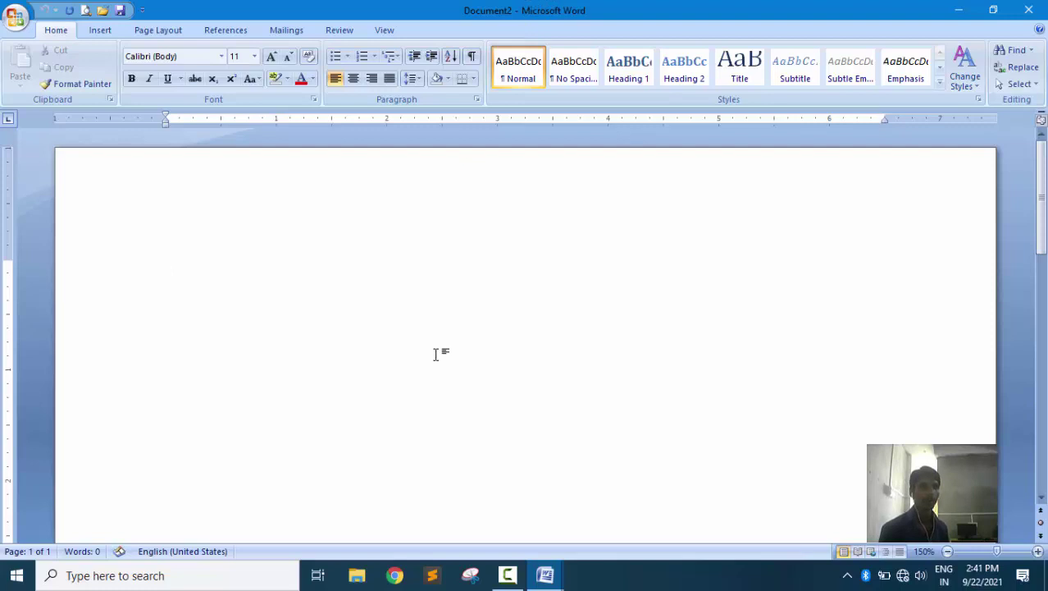
{"action": "left_click", "coordinate": [18, 17]}
{"action": "left_click", "coordinate": [501, 270]}
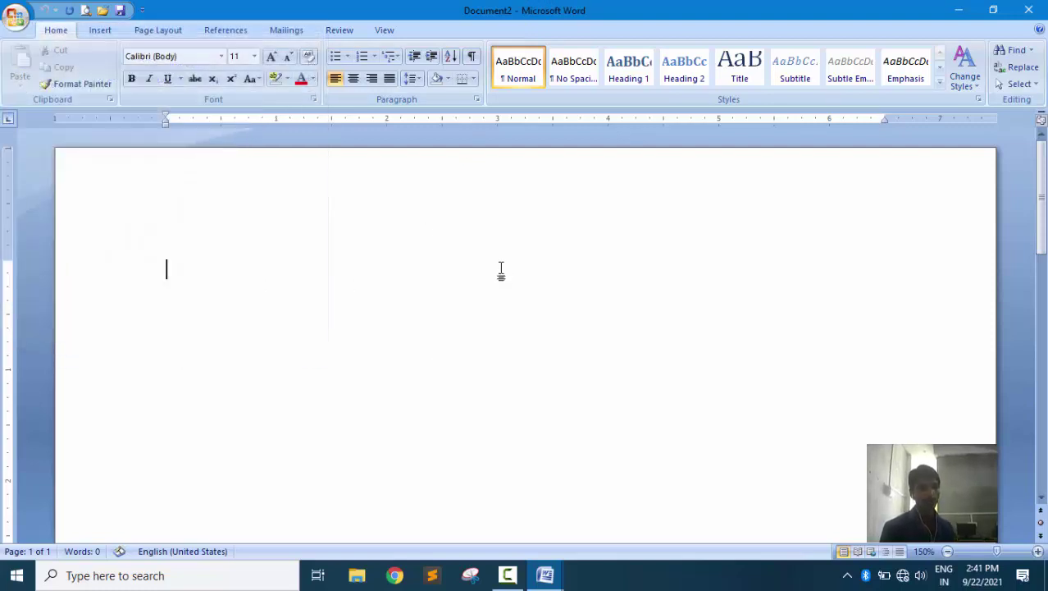
Create two more blank documents with Ctrl+N, then close Document4, Document3 and Document2
{"action": "key", "text": "ctrl+n"}
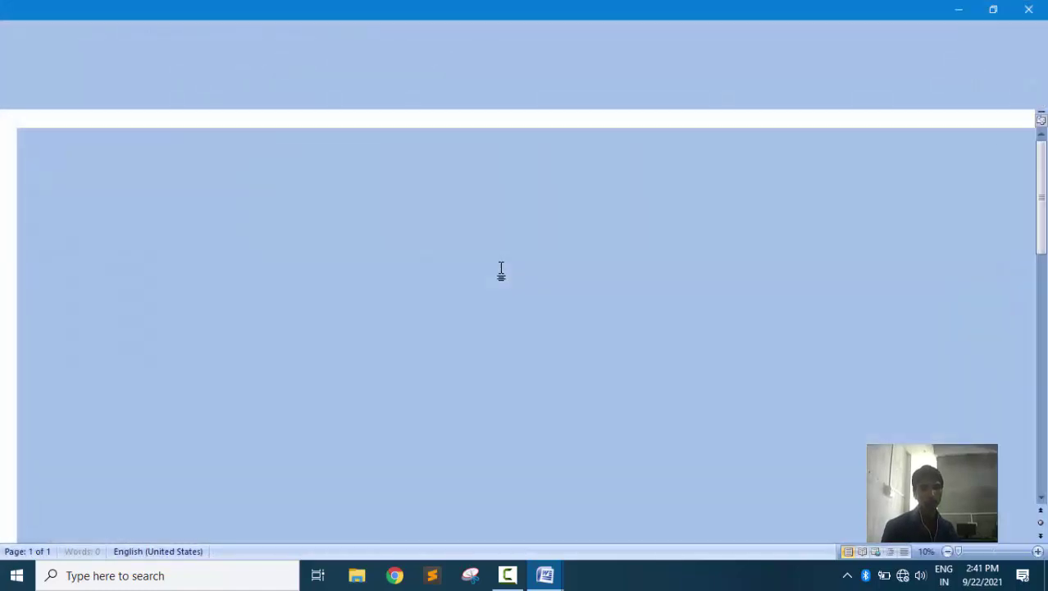
{"action": "key", "text": "ctrl+n"}
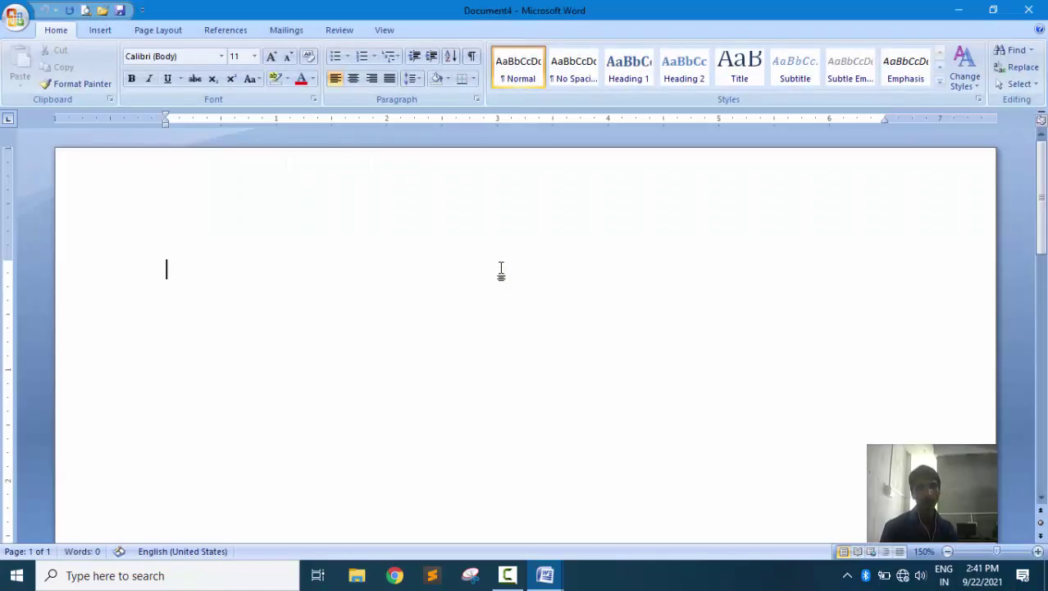
{"action": "left_click", "coordinate": [1028, 10]}
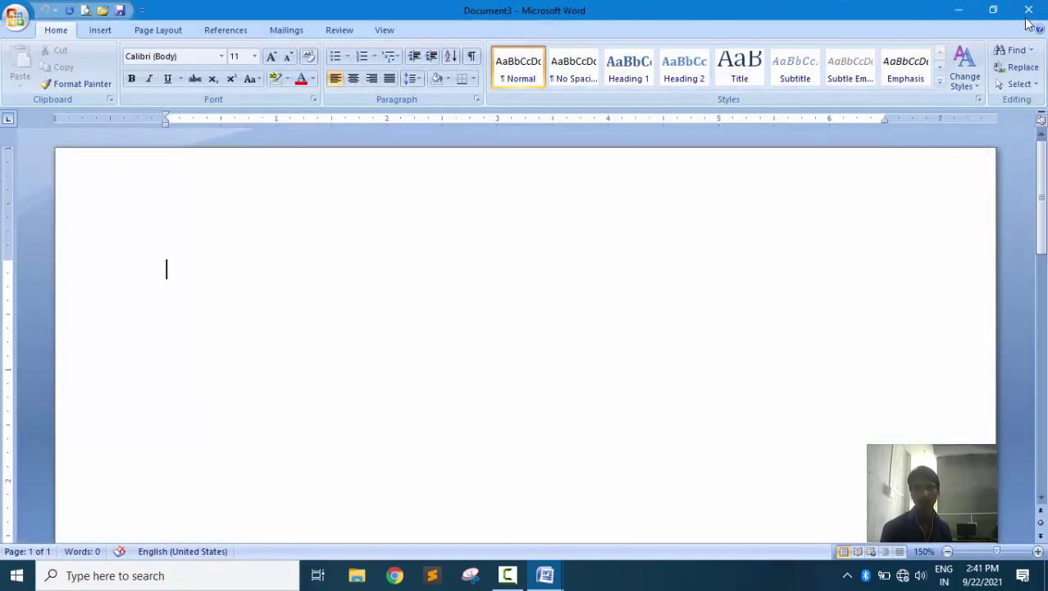
{"action": "left_click", "coordinate": [1027, 11]}
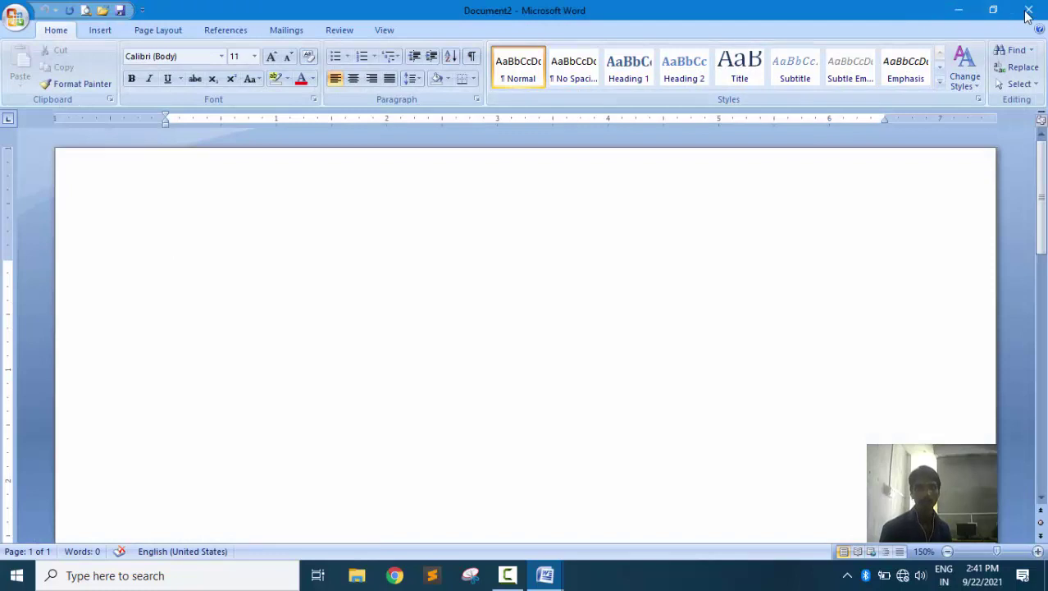
{"action": "left_click", "coordinate": [1017, 14]}
{"action": "left_click", "coordinate": [10, 16]}
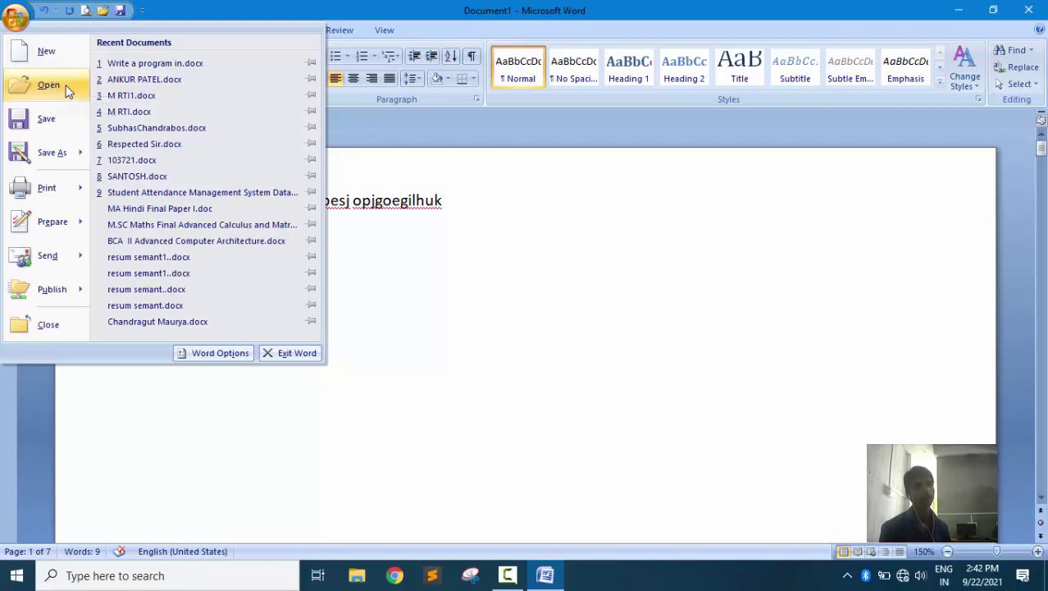
{"action": "left_click", "coordinate": [67, 85]}
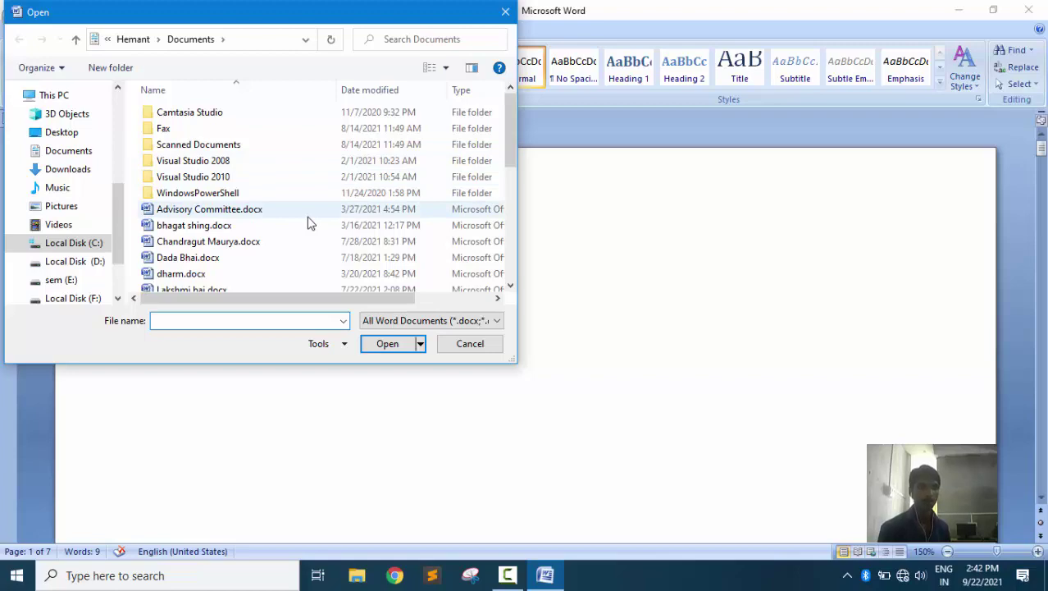
{"action": "double_click", "coordinate": [224, 240]}
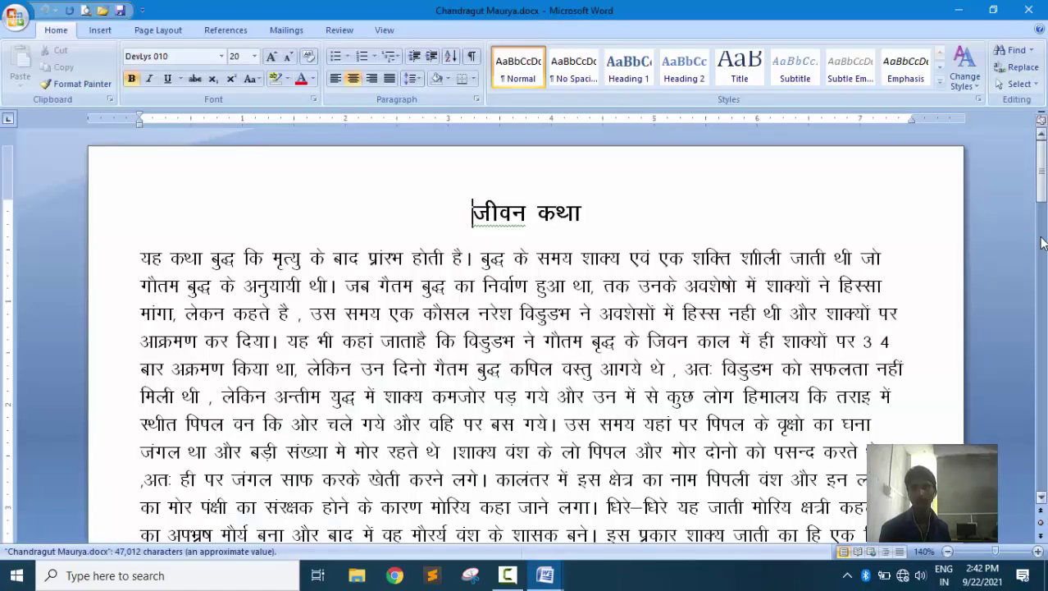
{"action": "left_click_drag", "start_coordinate": [1041, 197], "coordinate": [1042, 271]}
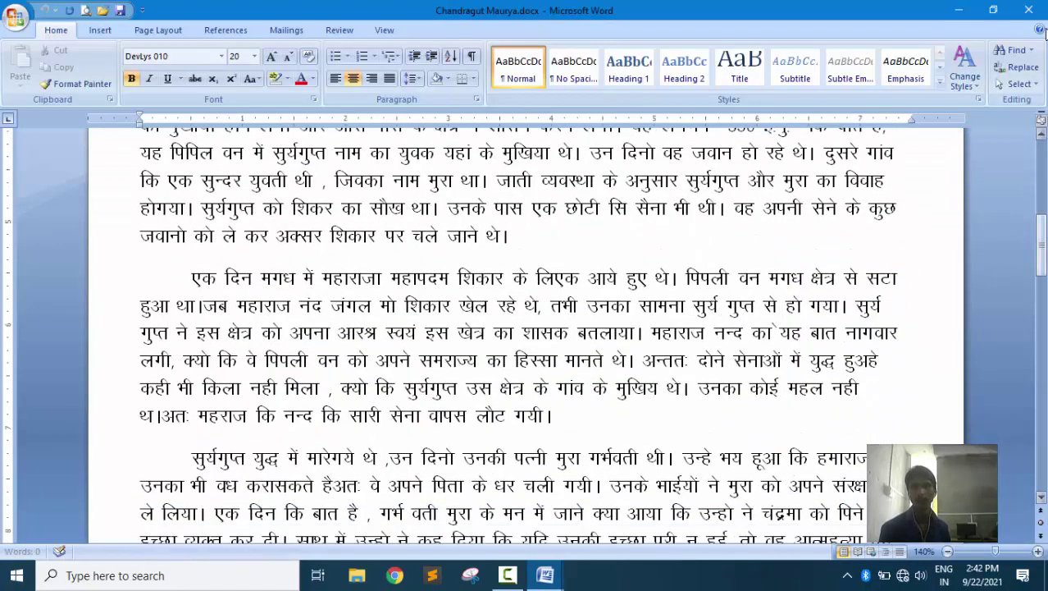
{"action": "left_click", "coordinate": [1040, 9]}
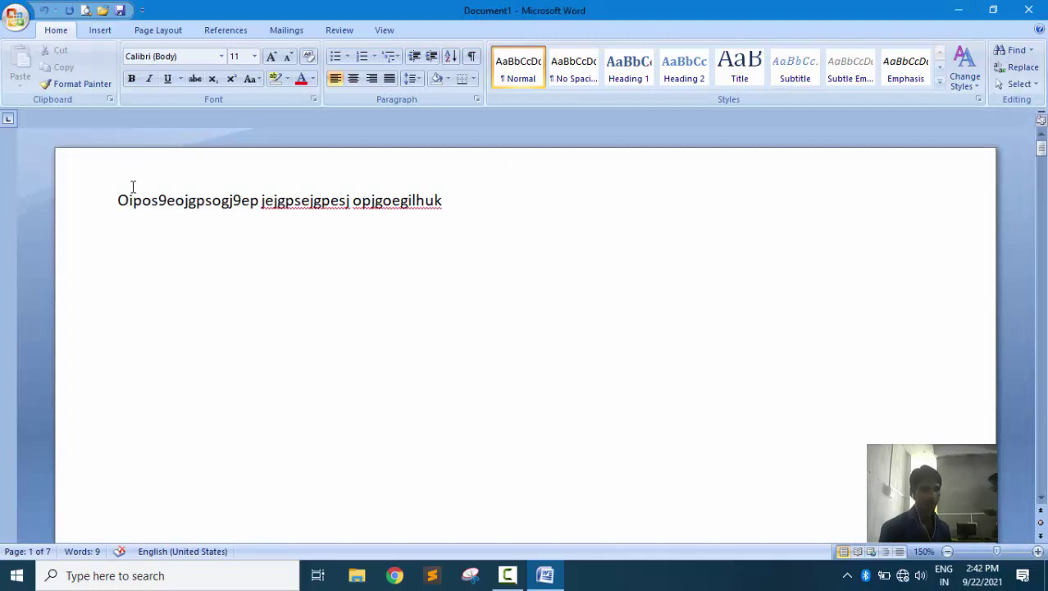
Bring up the Open dialog with Ctrl+O and the Print dialog with Ctrl+P, cancelling each
{"action": "key", "text": "ctrl+o"}
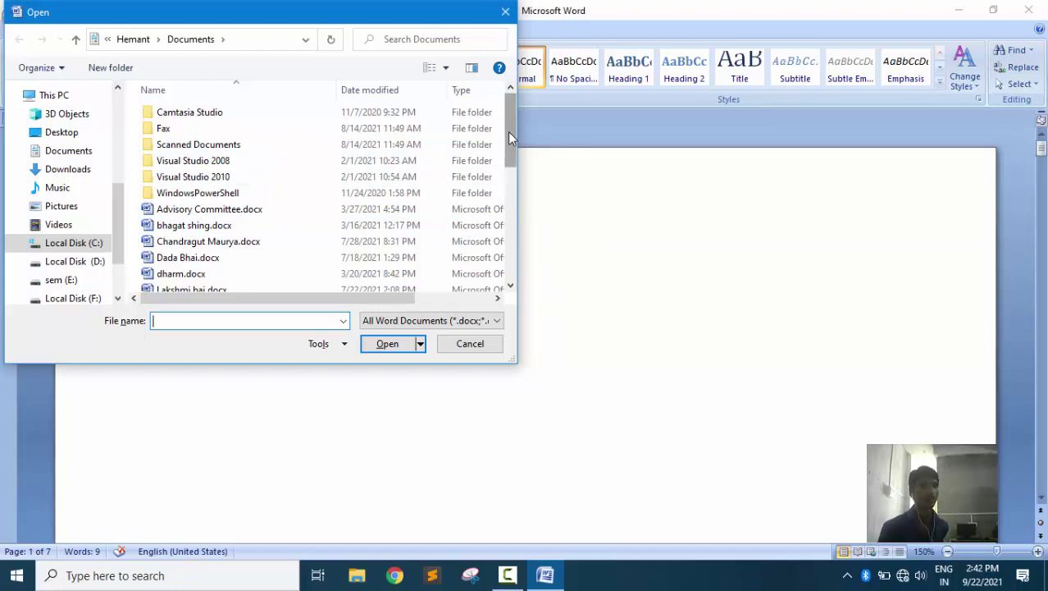
{"action": "left_click", "coordinate": [477, 344]}
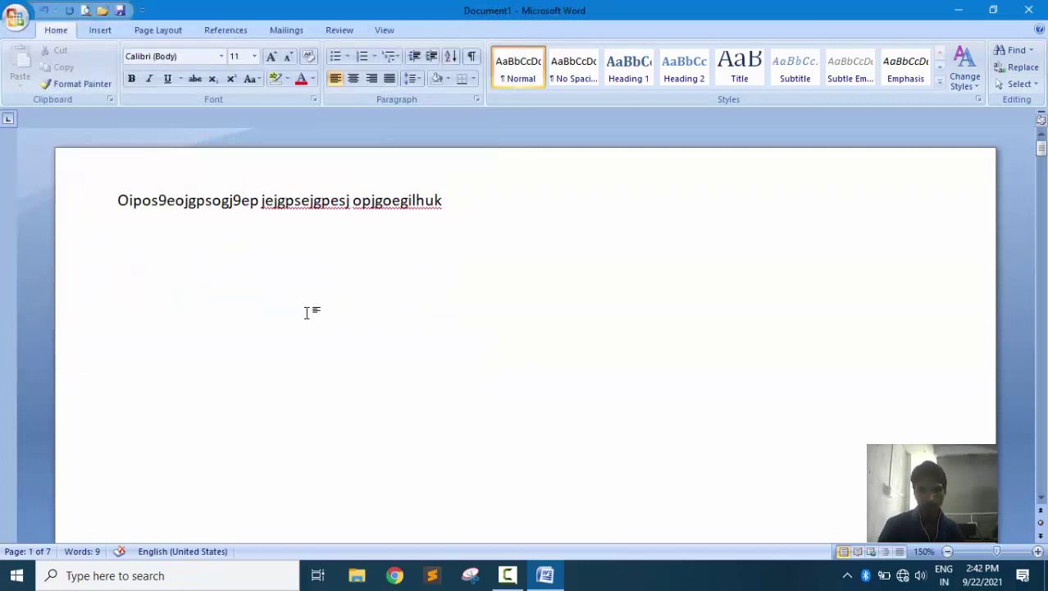
{"action": "key", "text": "ctrl+p"}
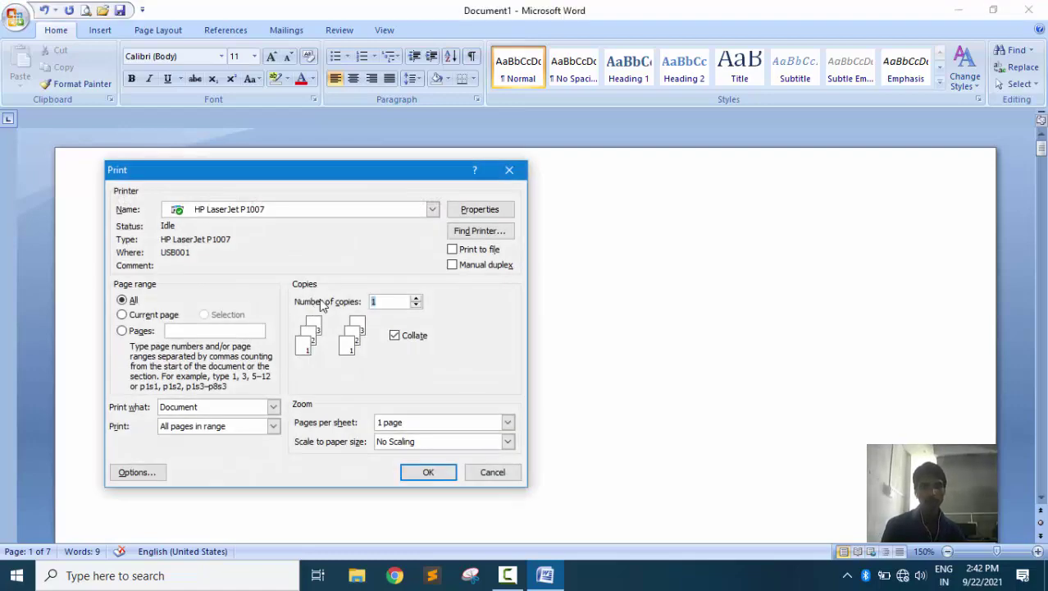
{"action": "left_click", "coordinate": [509, 169]}
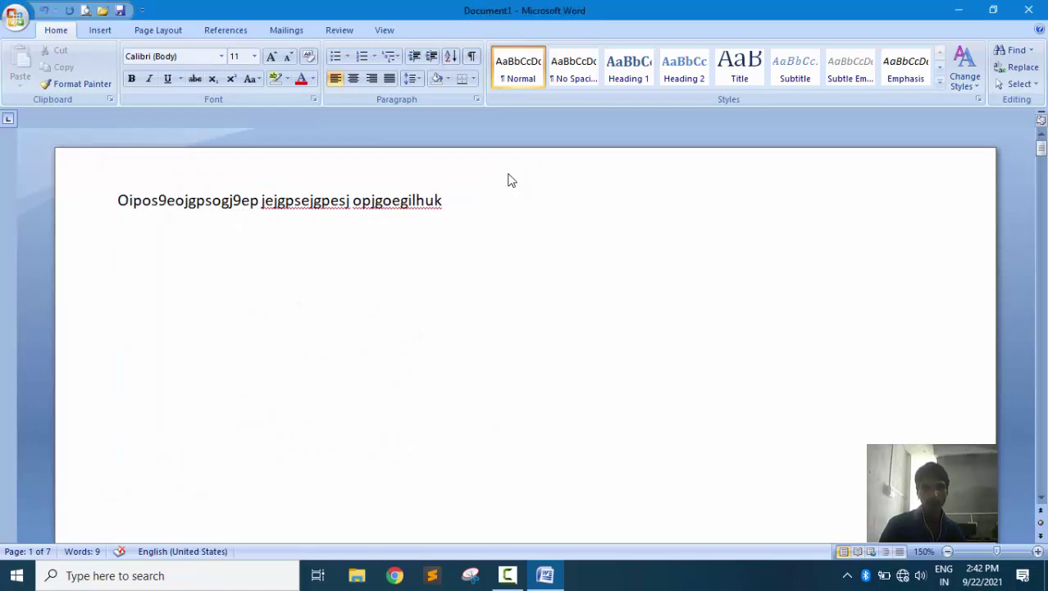
{"action": "key", "text": "ctrl+o"}
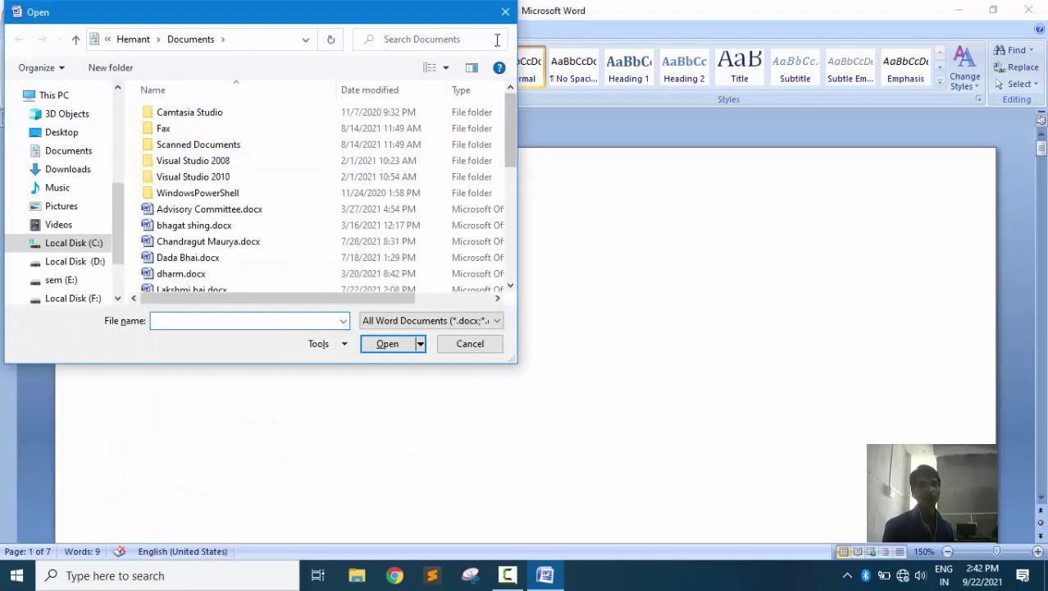
{"action": "left_click", "coordinate": [505, 11]}
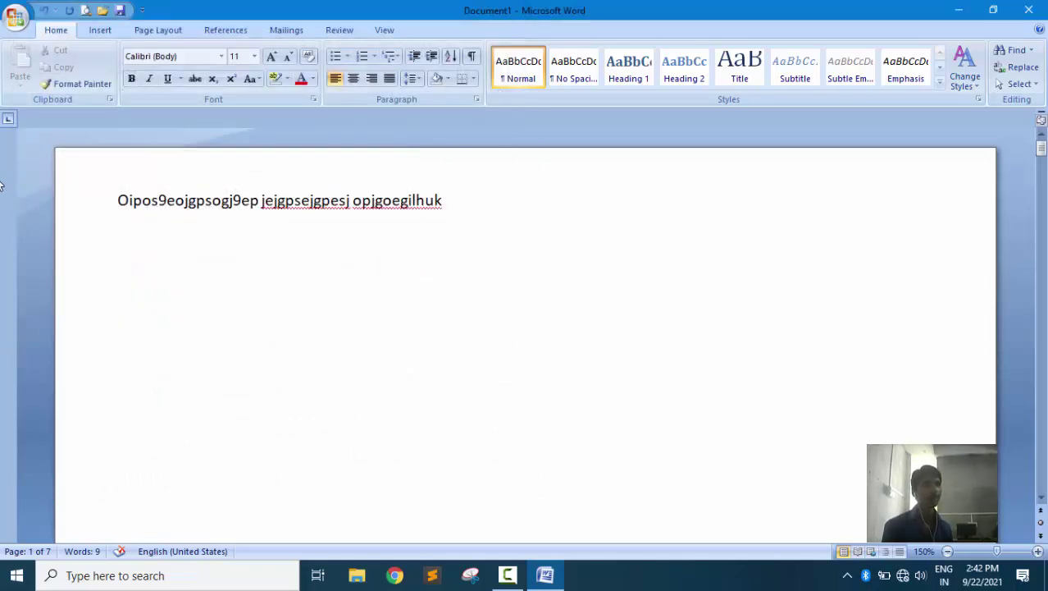
Show and dismiss the Office button menu, then bring up and escape the Open dialog twice
{"action": "left_click", "coordinate": [16, 17]}
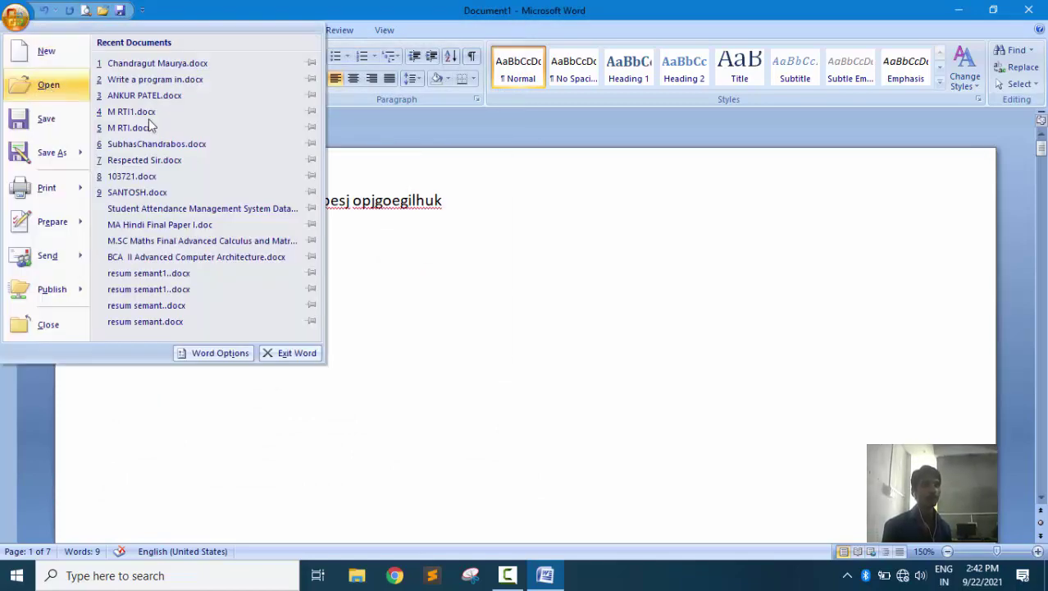
{"action": "left_click", "coordinate": [472, 302]}
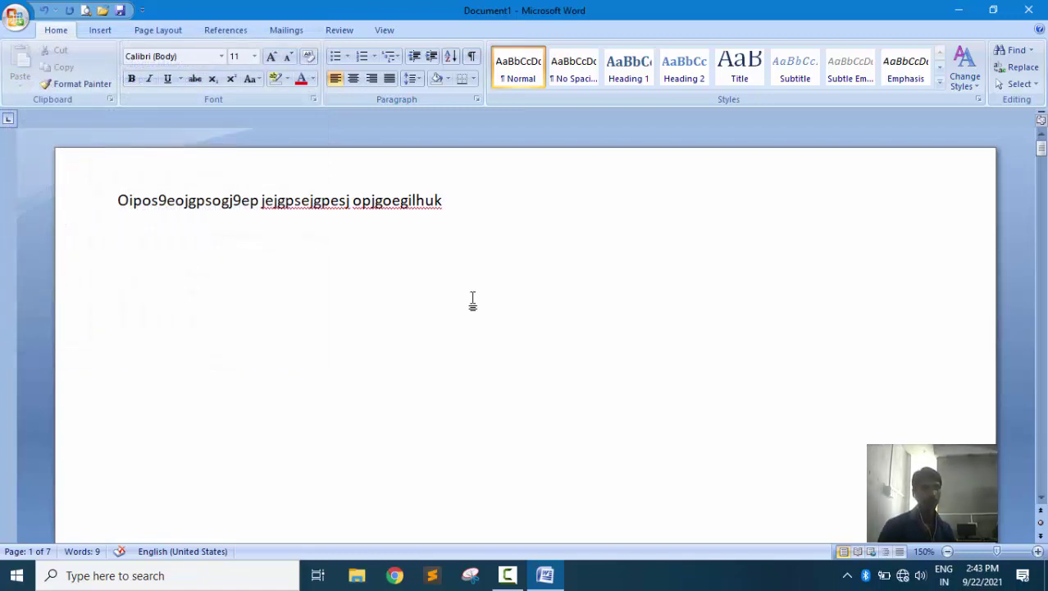
{"action": "key", "text": "ctrl+o"}
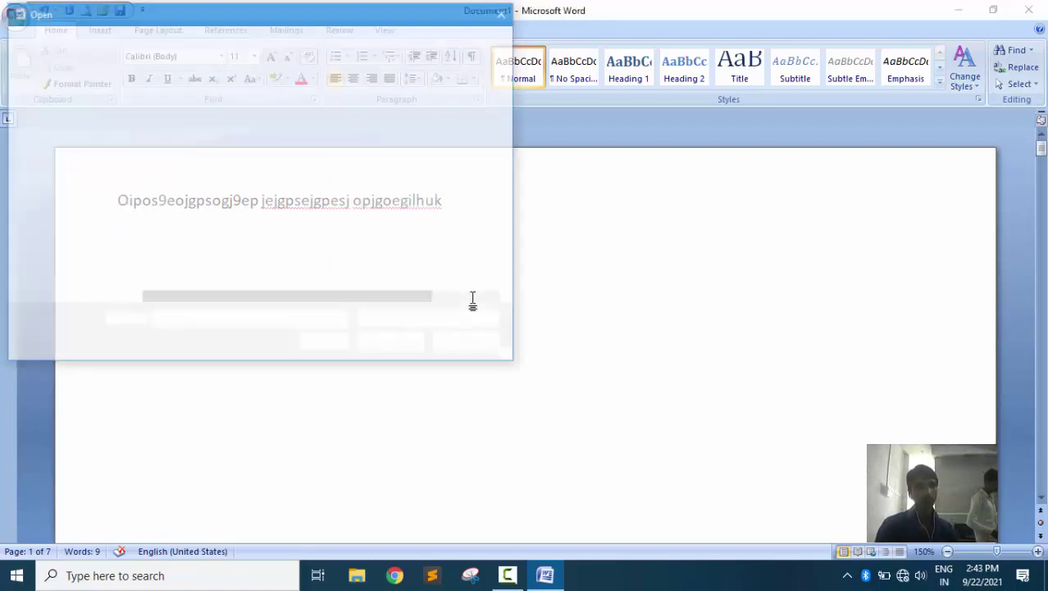
{"action": "key", "text": "Escape"}
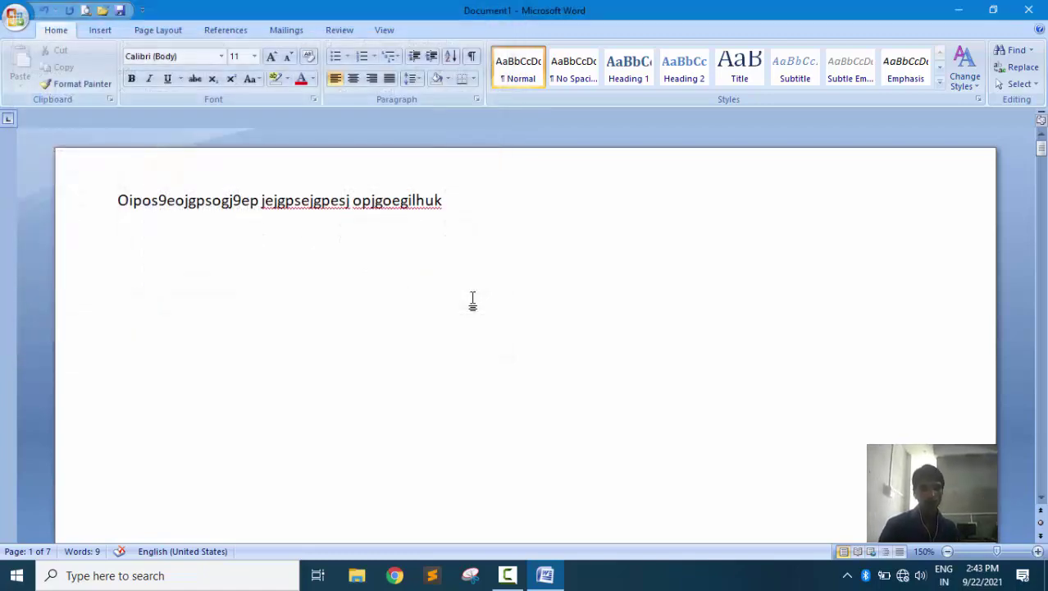
{"action": "key", "text": "ctrl+o"}
{"action": "key", "text": "Escape"}
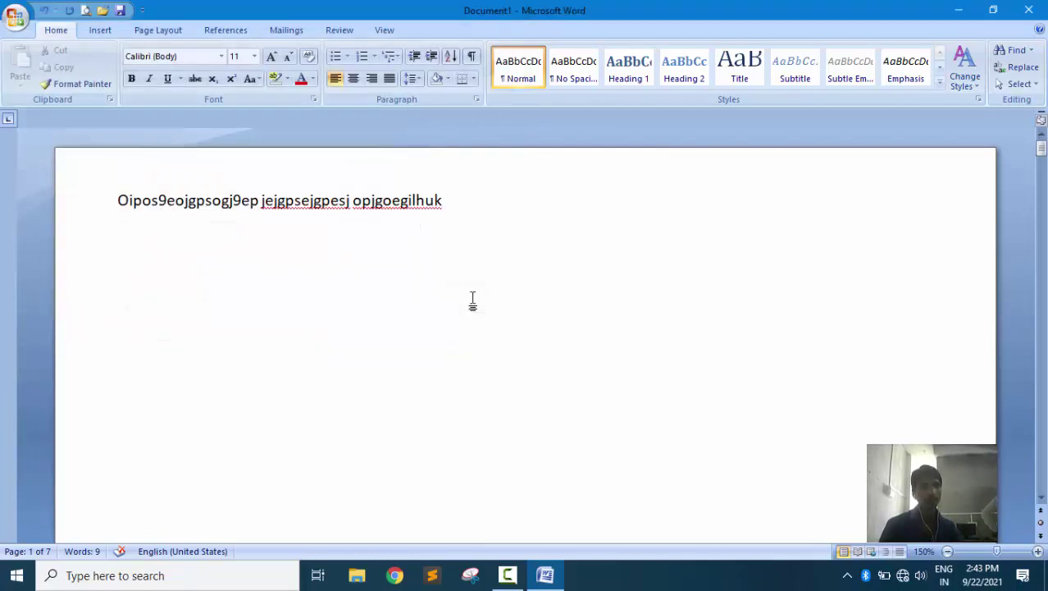
Open and close the Open dialog from the Quick Access Toolbar, then show the Office menu
{"action": "left_click", "coordinate": [103, 16]}
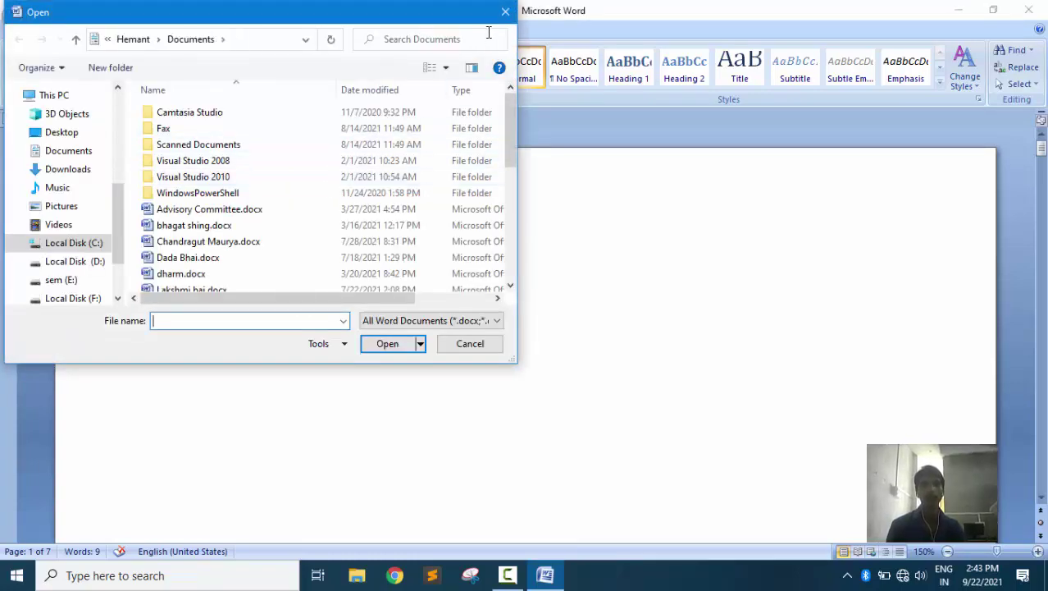
{"action": "left_click", "coordinate": [503, 11]}
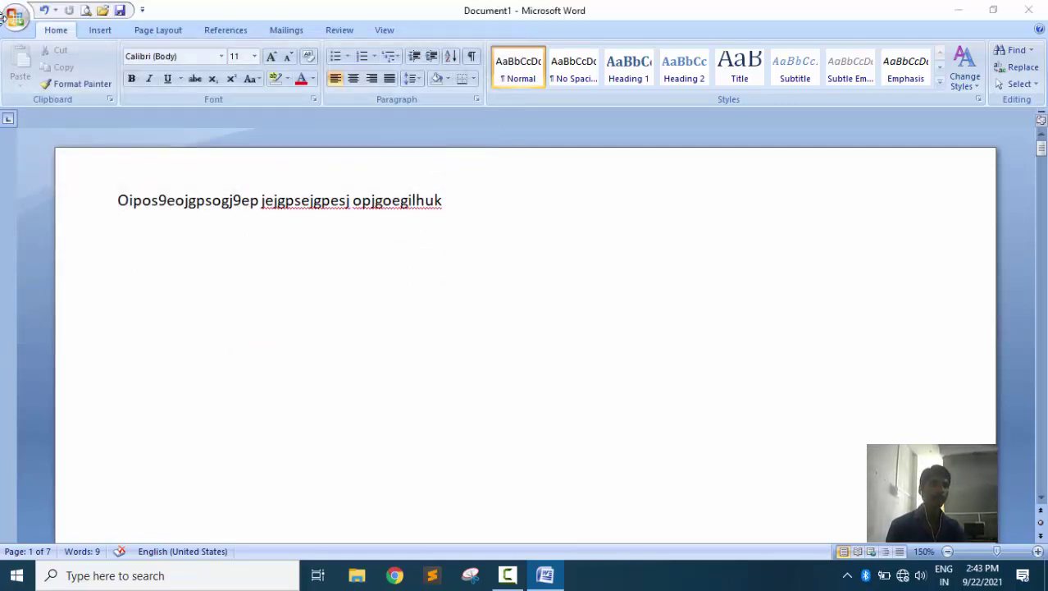
{"action": "left_click", "coordinate": [15, 17]}
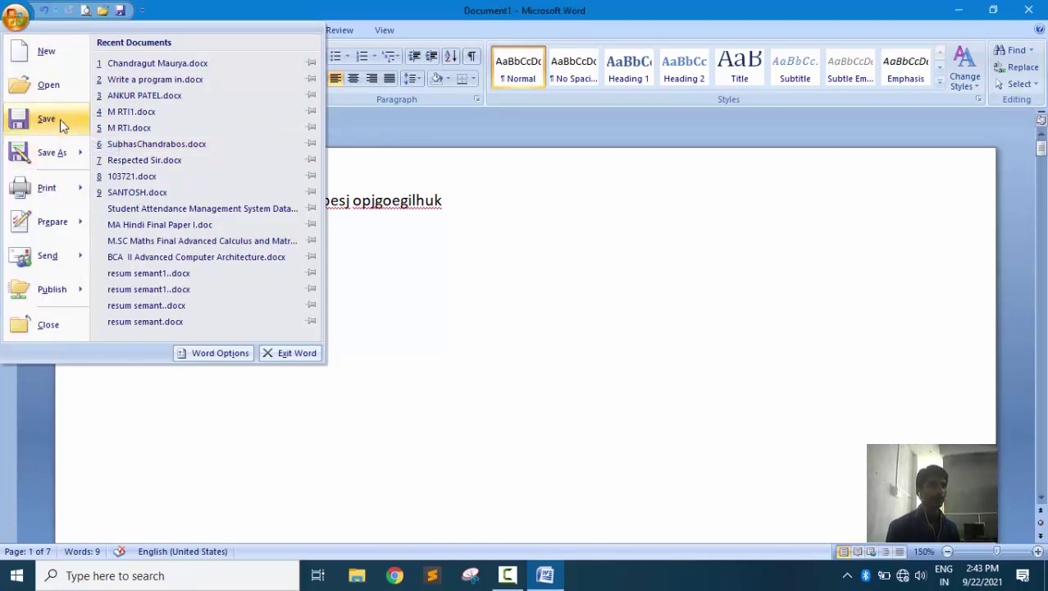
Close the Office menu, then use Ctrl+S to save the document as mydoc in the Desktop folder
{"action": "left_click", "coordinate": [468, 300]}
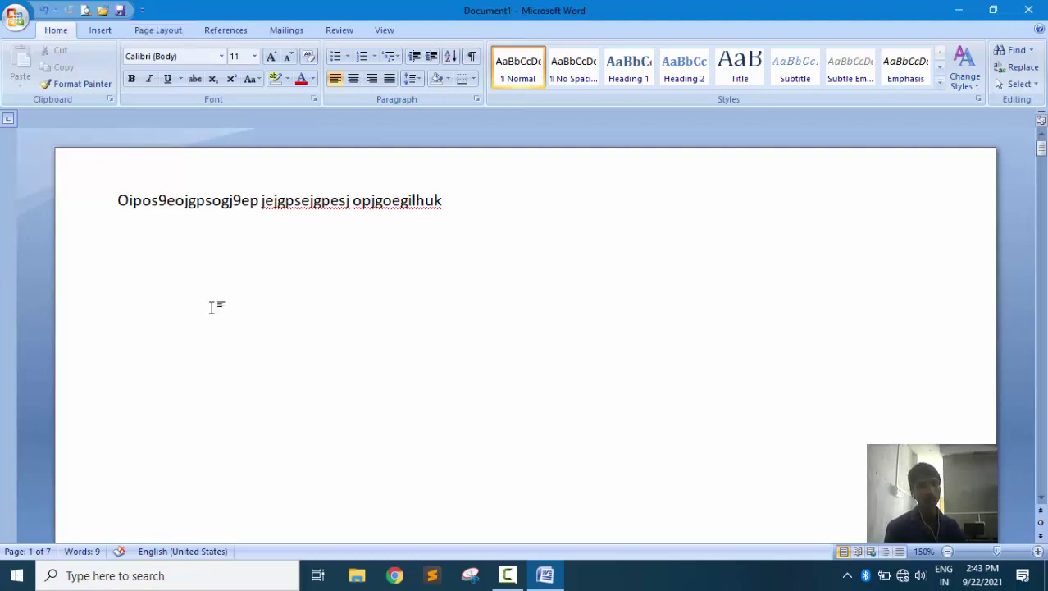
{"action": "key", "text": "ctrl+s"}
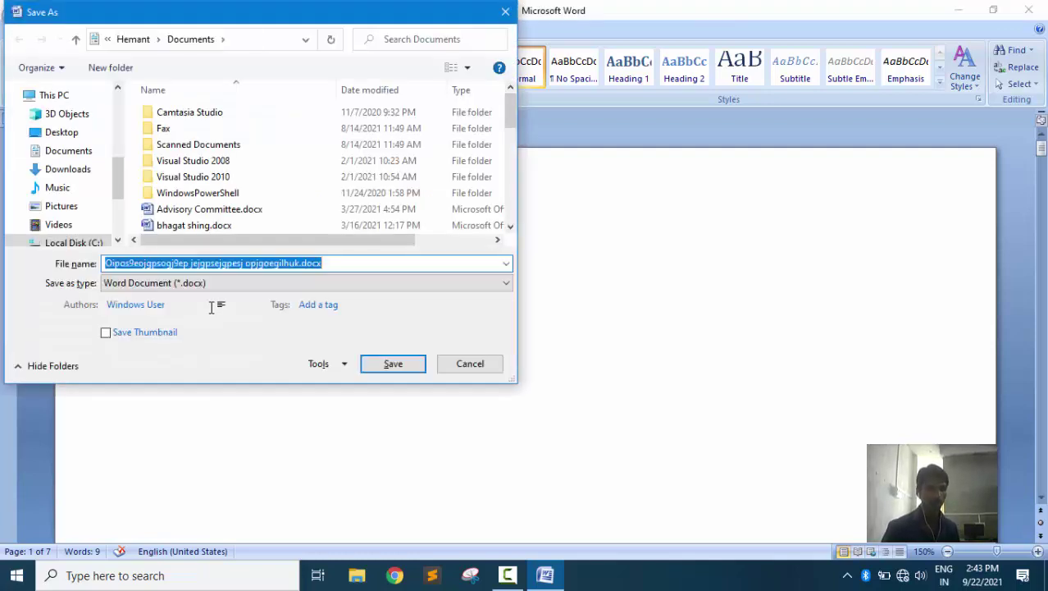
{"action": "left_click", "coordinate": [355, 264]}
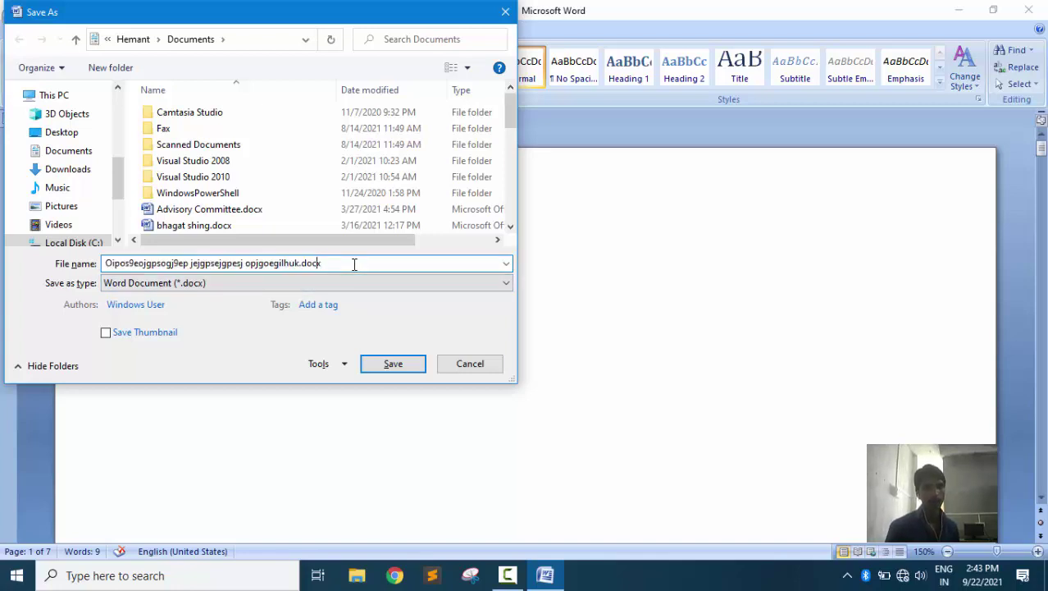
{"action": "key", "text": "BackSpace"}
{"action": "key", "text": "BackSpace"}
{"action": "key", "text": "BackSpace"}
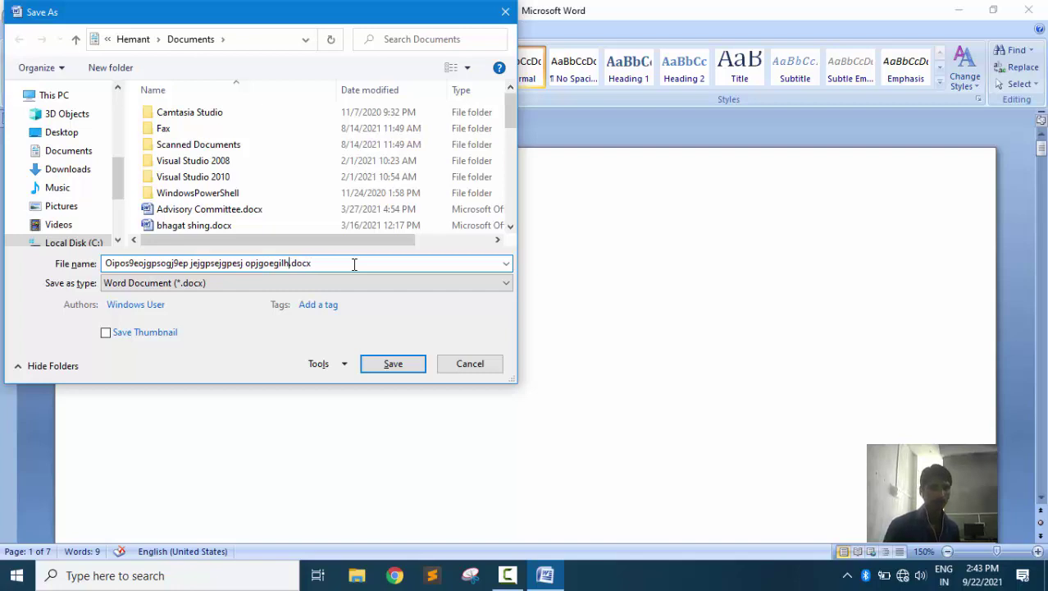
{"action": "key", "text": "BackSpace"}
{"action": "key", "text": "BackSpace"}
{"action": "key", "text": "BackSpace"}
{"action": "key", "text": "BackSpace"}
{"action": "key", "text": "BackSpace"}
{"action": "key", "text": "BackSpace"}
{"action": "key", "text": "BackSpace"}
{"action": "key", "text": "BackSpace"}
{"action": "key", "text": "BackSpace"}
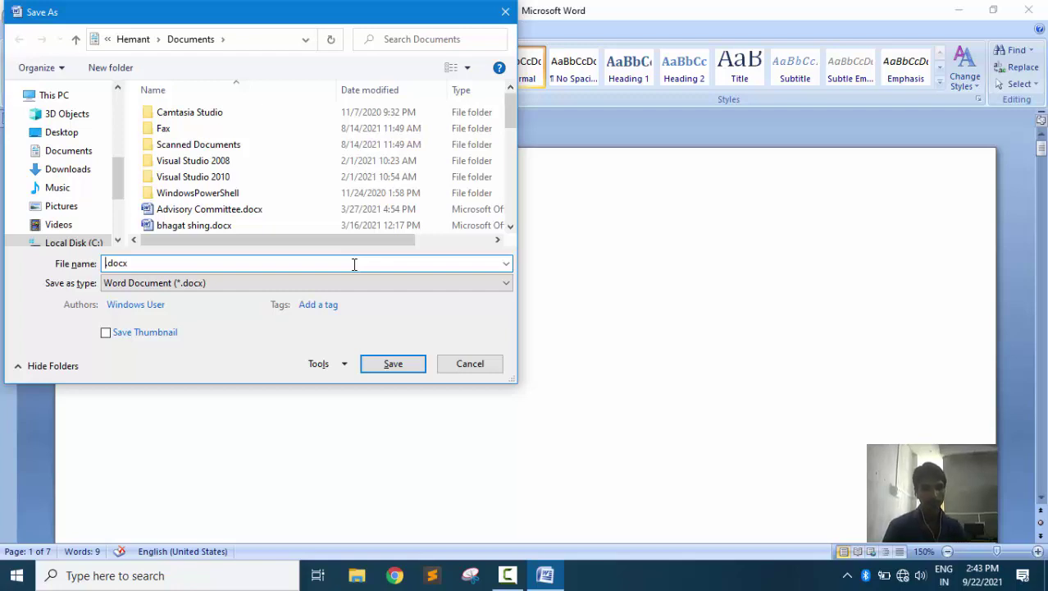
{"action": "type", "text": "mydoc"}
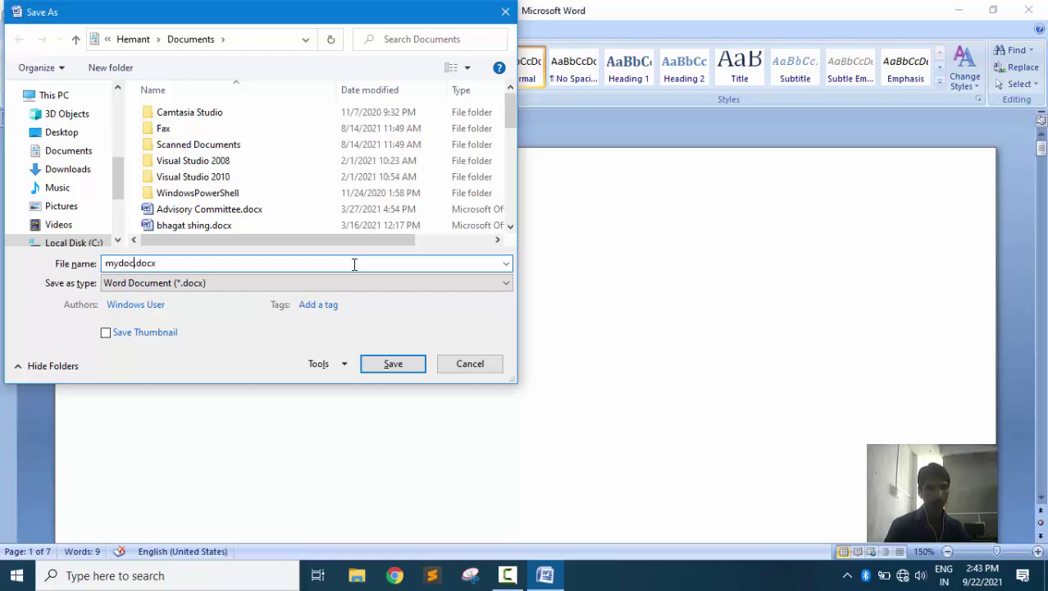
{"action": "left_click", "coordinate": [64, 131]}
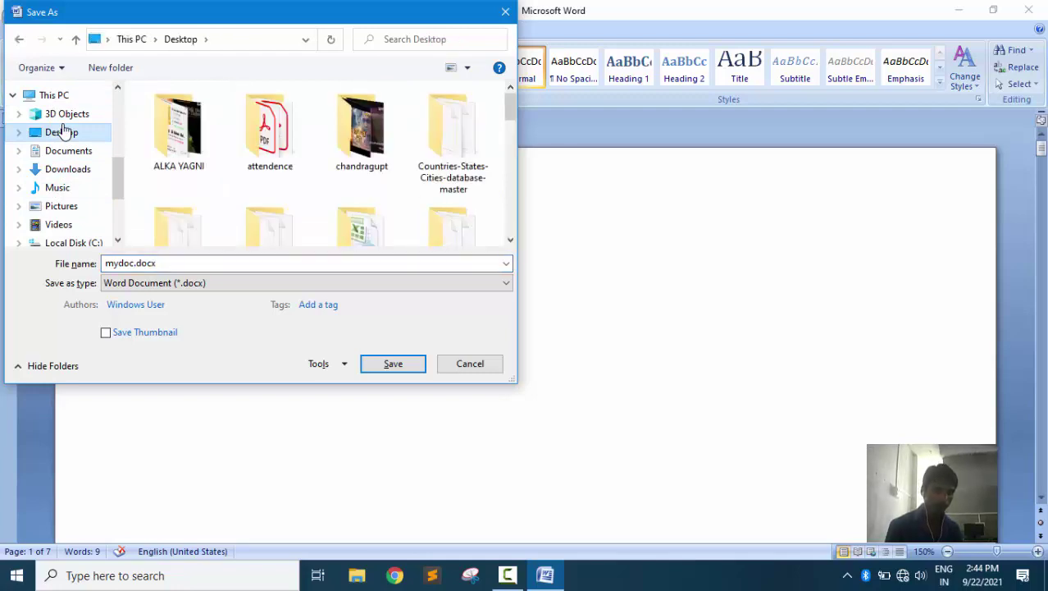
{"action": "left_click", "coordinate": [399, 365]}
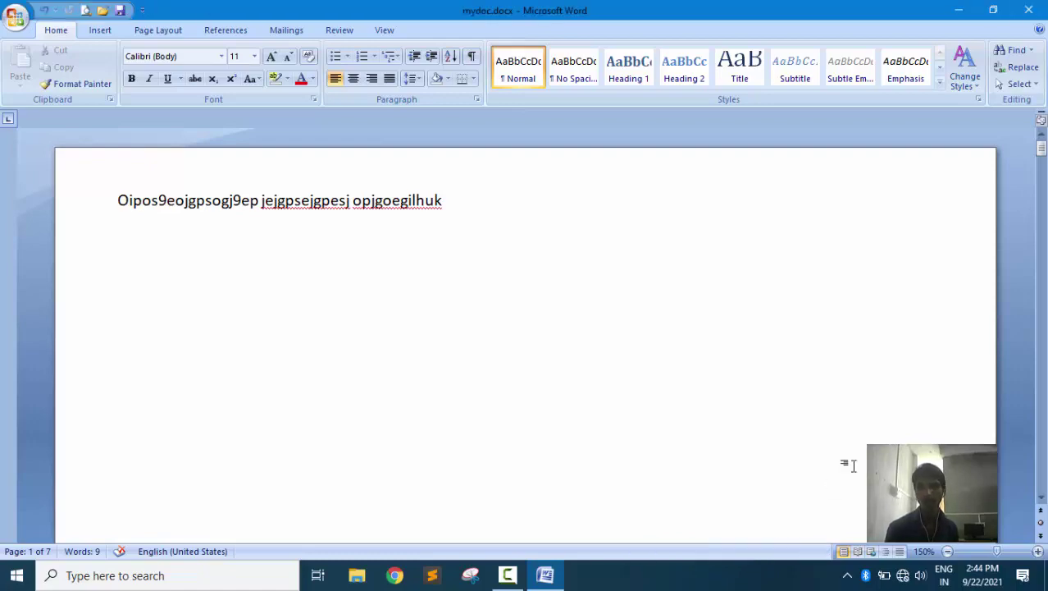
Close Word and reopen mydoc.docx from its desktop icon
{"action": "left_click", "coordinate": [1028, 10]}
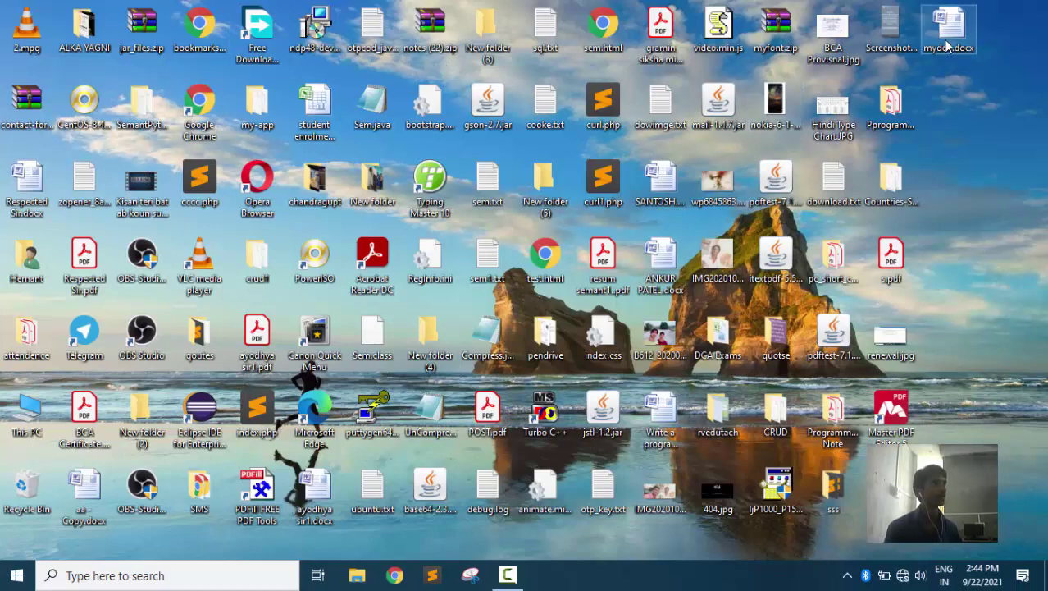
{"action": "mouse_move", "coordinate": [950, 48]}
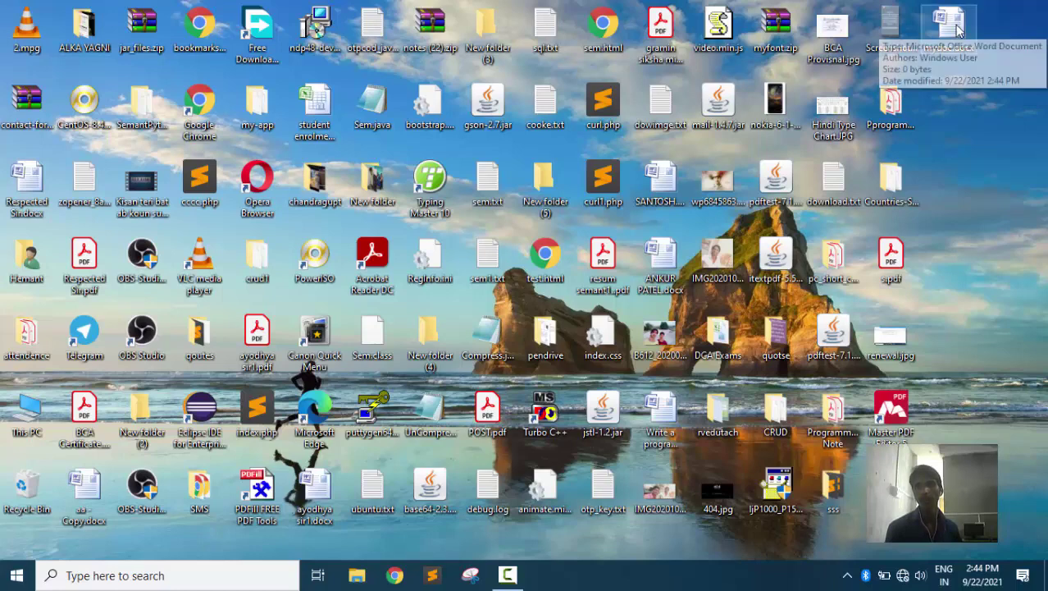
{"action": "left_click", "coordinate": [957, 30]}
{"action": "double_click", "coordinate": [957, 30]}
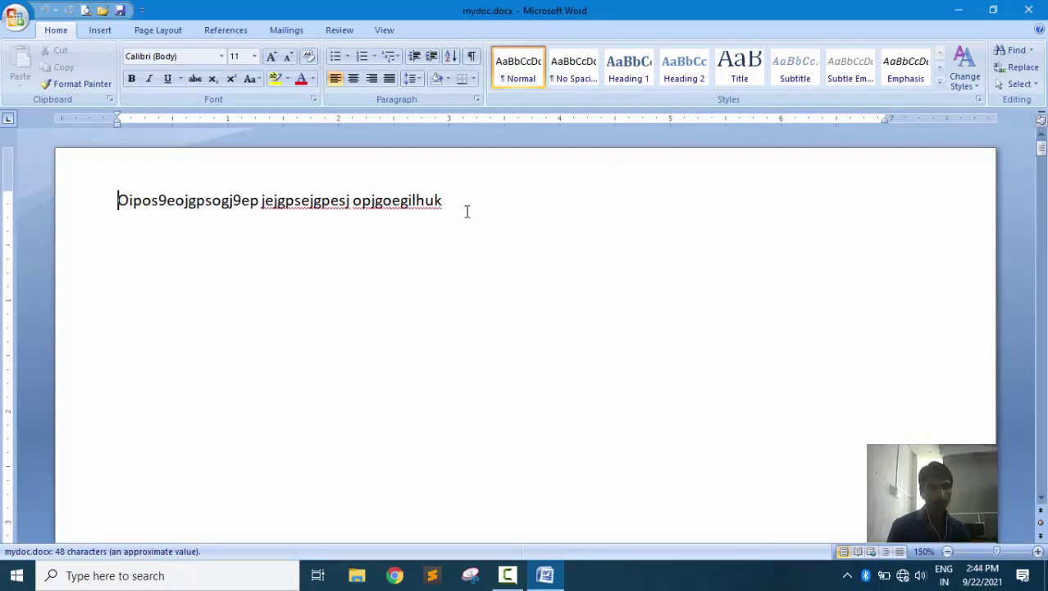
Type 'fsfd', delete all the text, save the empty mydoc.docx and close Word
{"action": "type", "text": "fsfd"}
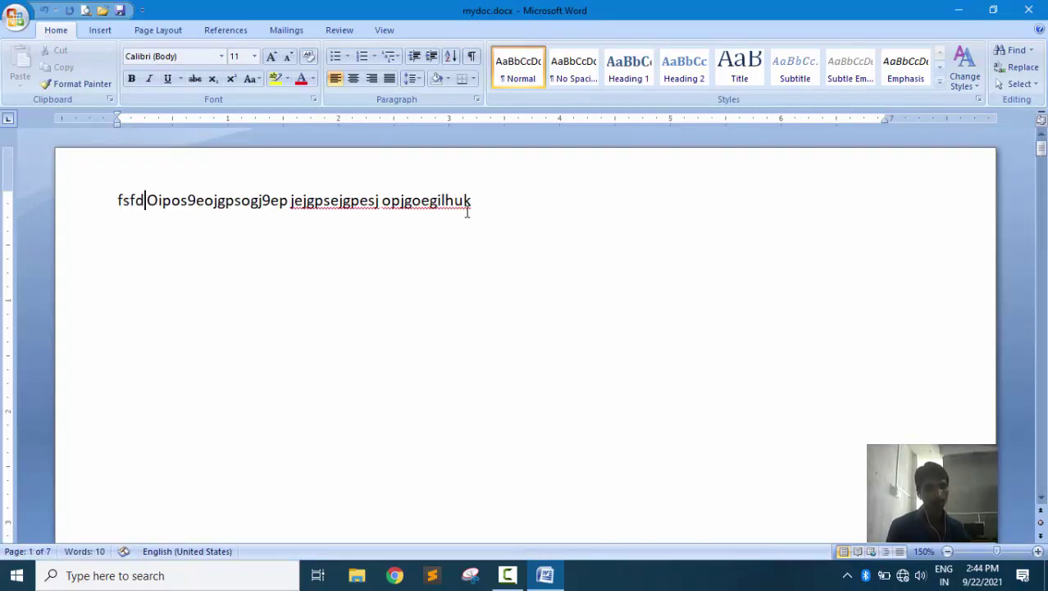
{"action": "key", "text": "ctrl+a"}
{"action": "key", "text": "Delete"}
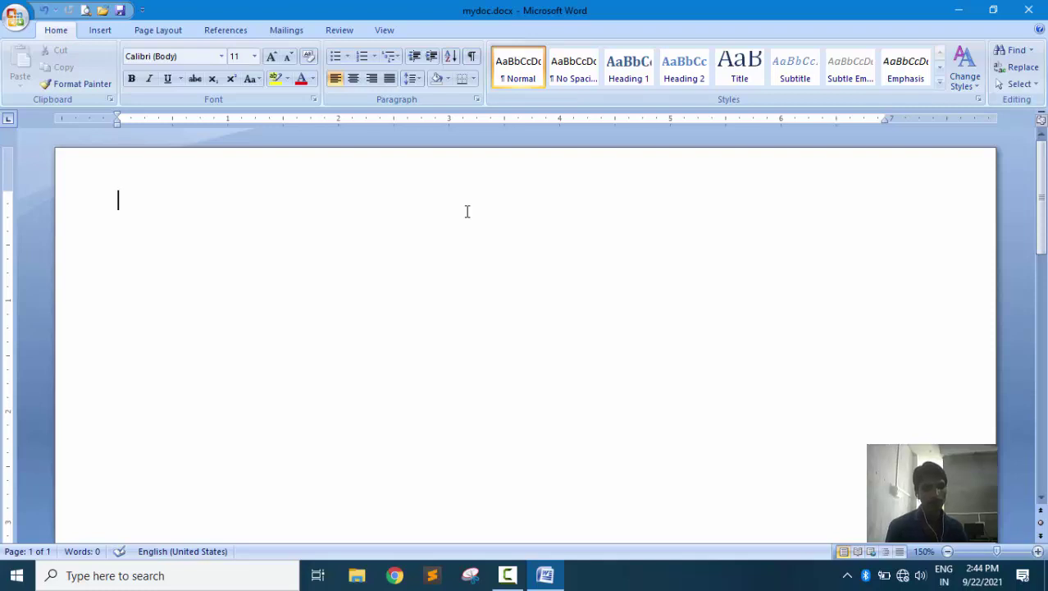
{"action": "key", "text": "ctrl+s"}
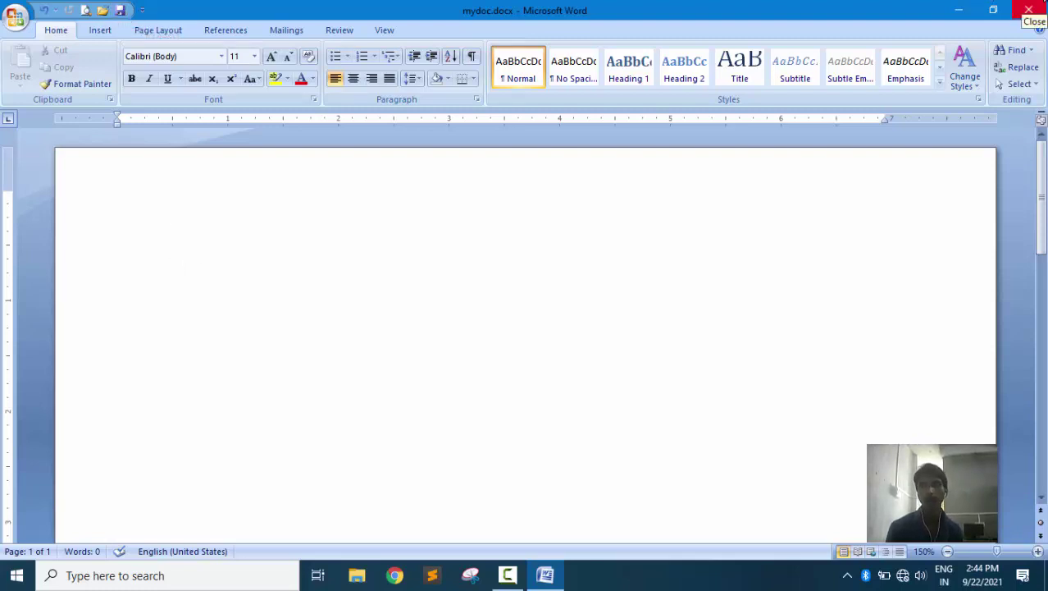
{"action": "left_click", "coordinate": [1029, 10]}
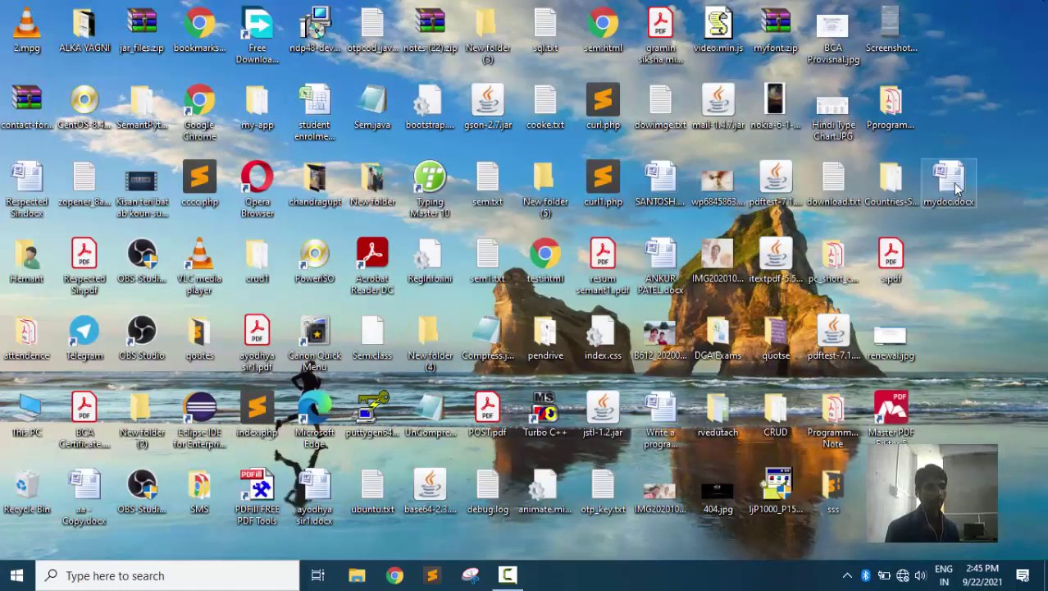
Reopen mydoc.docx, type a person's name as a line, save it and close Word
{"action": "double_click", "coordinate": [956, 189]}
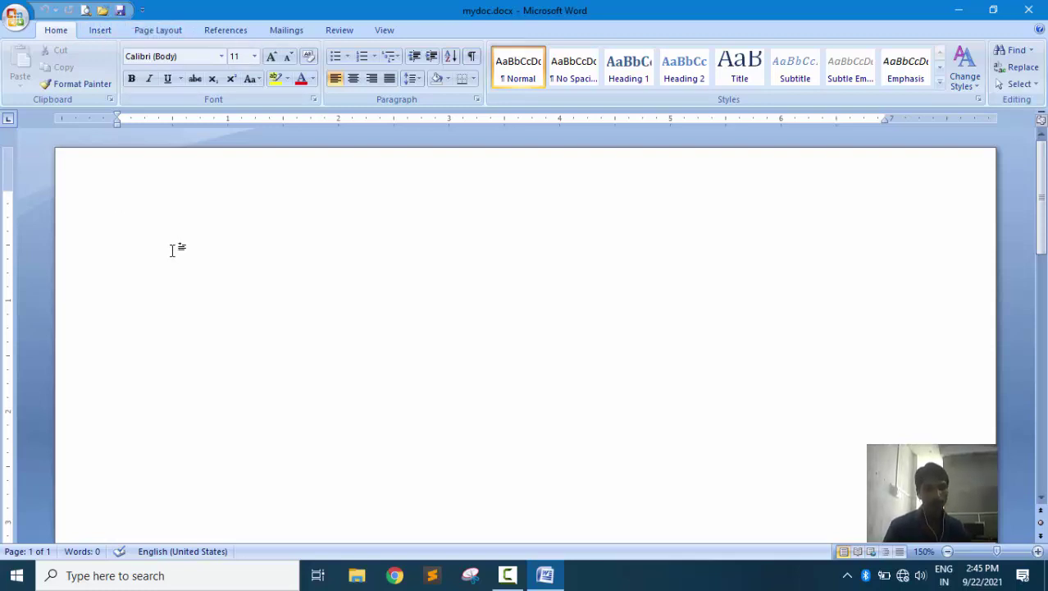
{"action": "type", "text": "semant mi"}
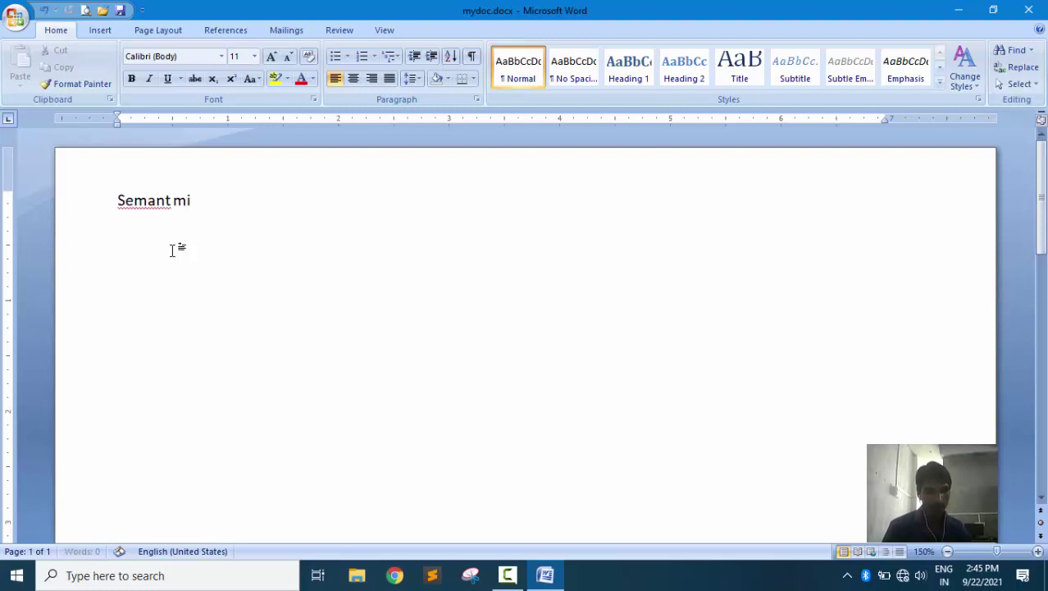
{"action": "type", "text": "shra"}
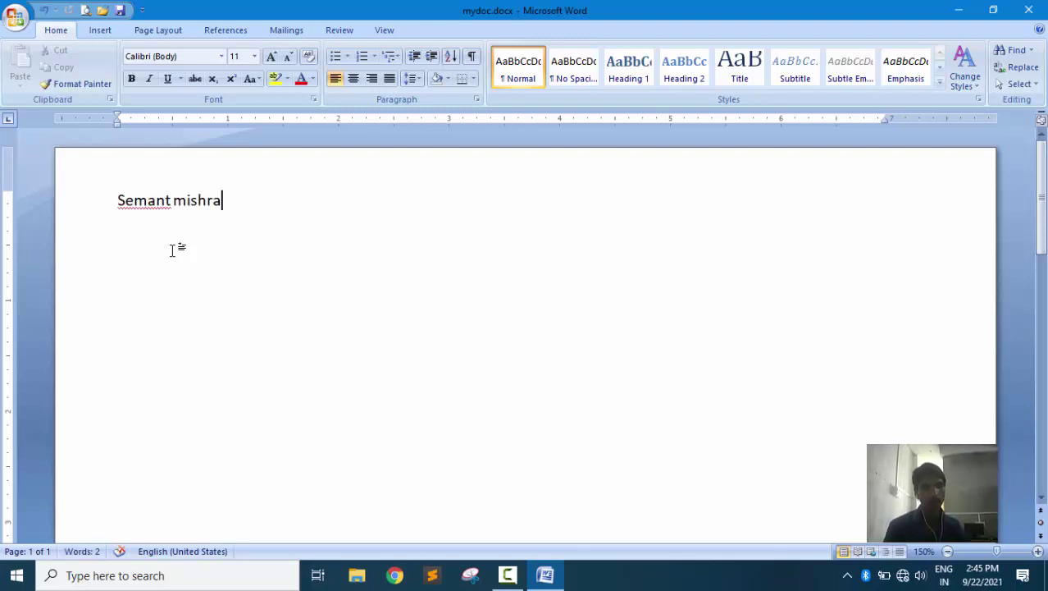
{"action": "key", "text": "ctrl+s"}
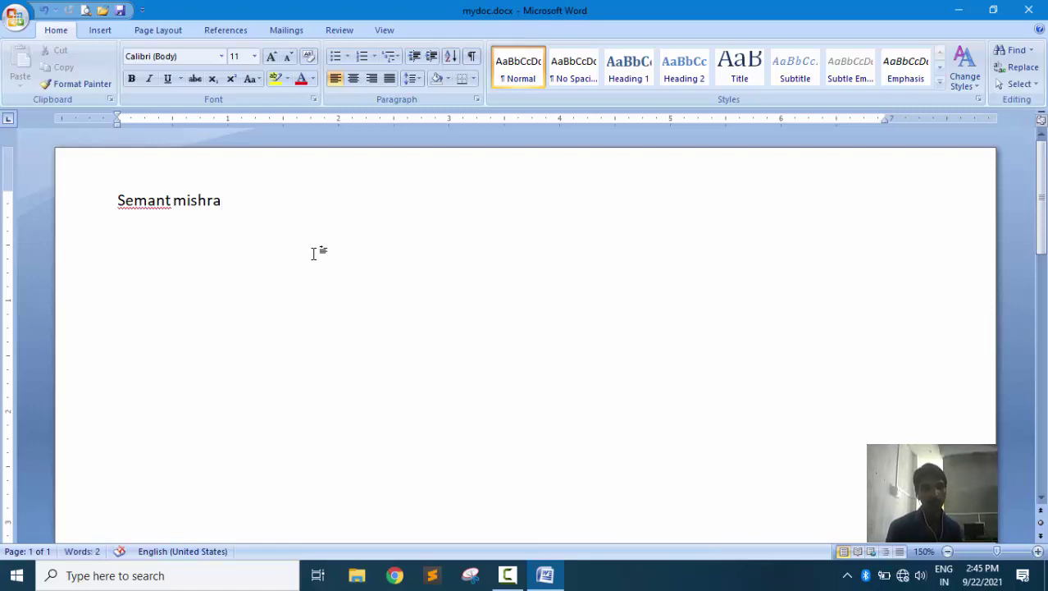
{"action": "left_click", "coordinate": [1028, 10]}
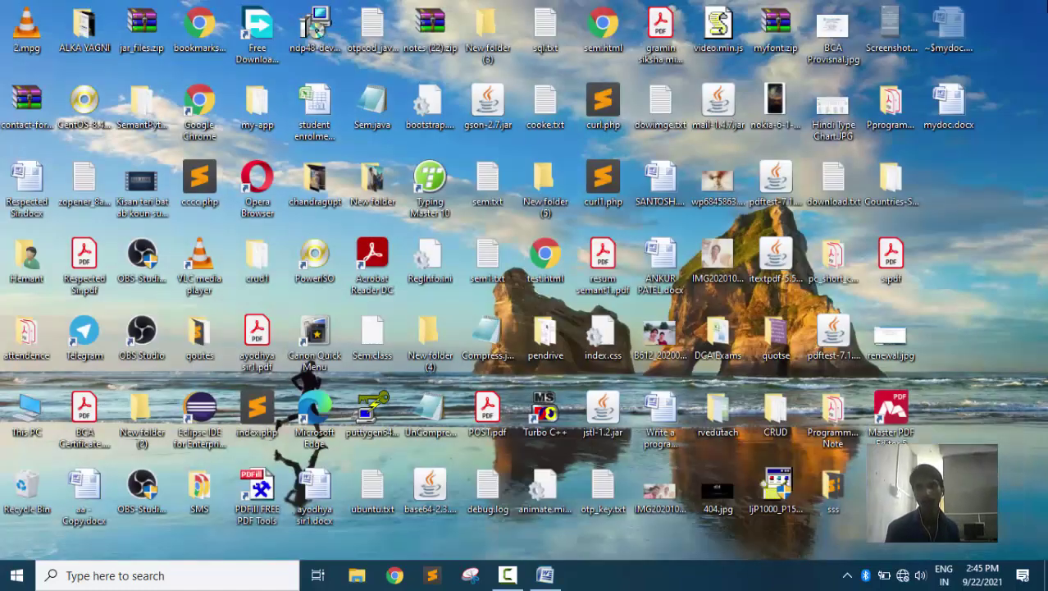
Reopen mydoc.docx, delete the name line, and save the blank document
{"action": "double_click", "coordinate": [927, 111]}
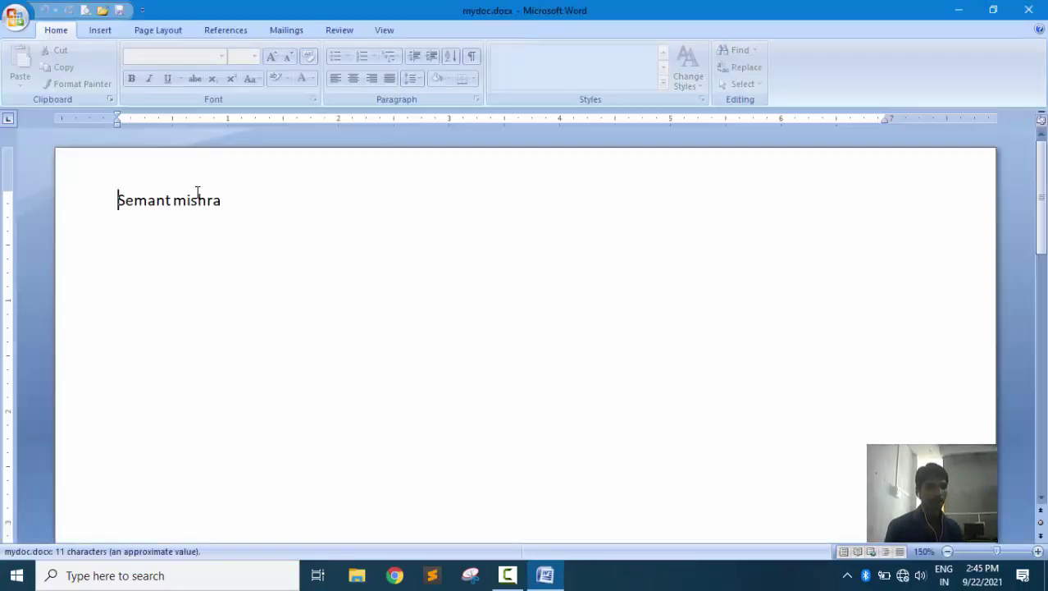
{"action": "key", "text": "ctrl+a"}
{"action": "key", "text": "Delete"}
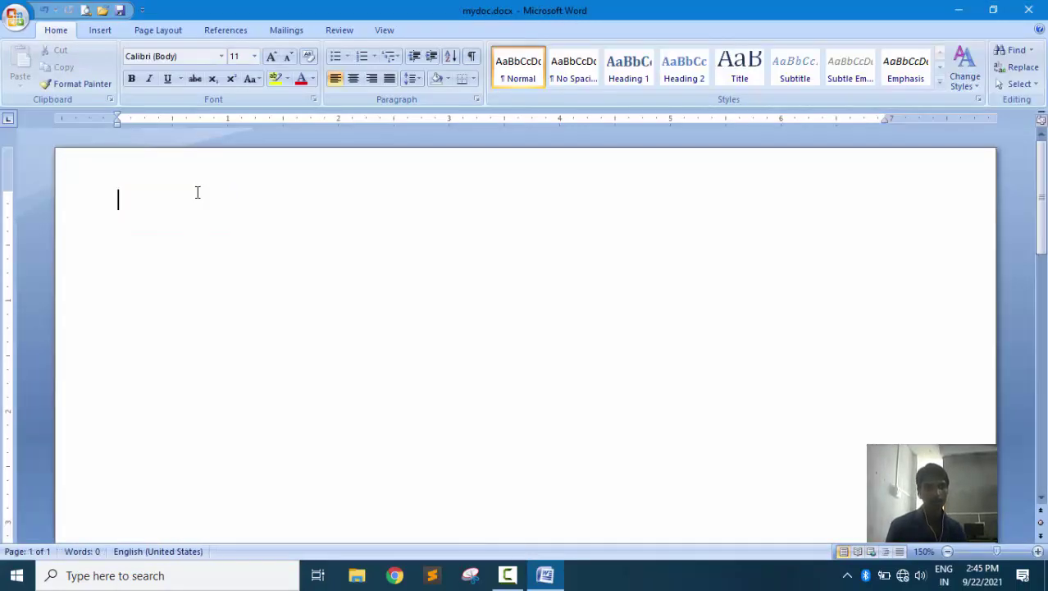
{"action": "key", "text": "ctrl+s"}
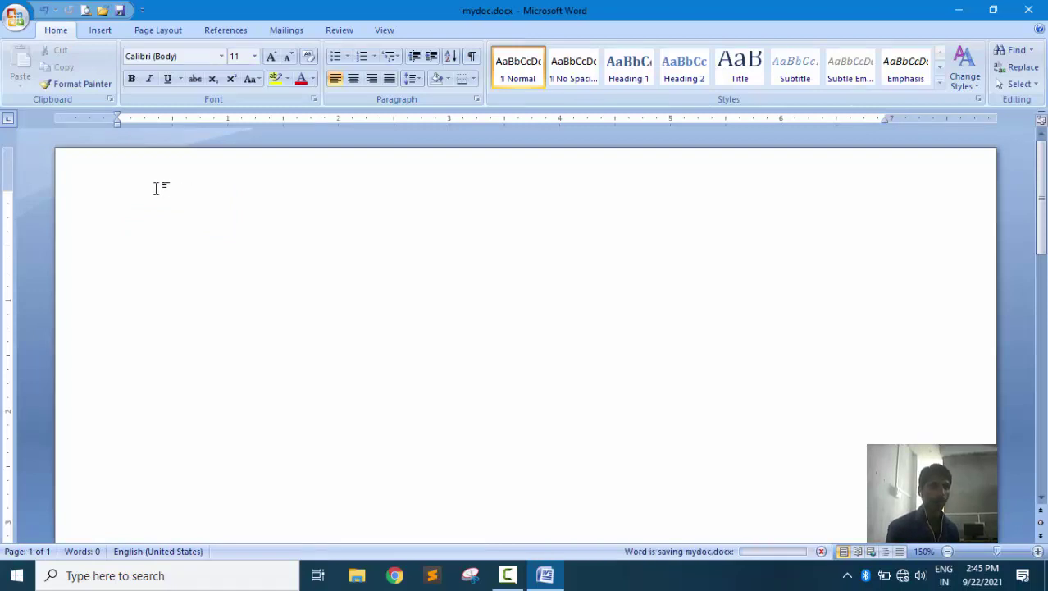
{"action": "left_click", "coordinate": [15, 18]}
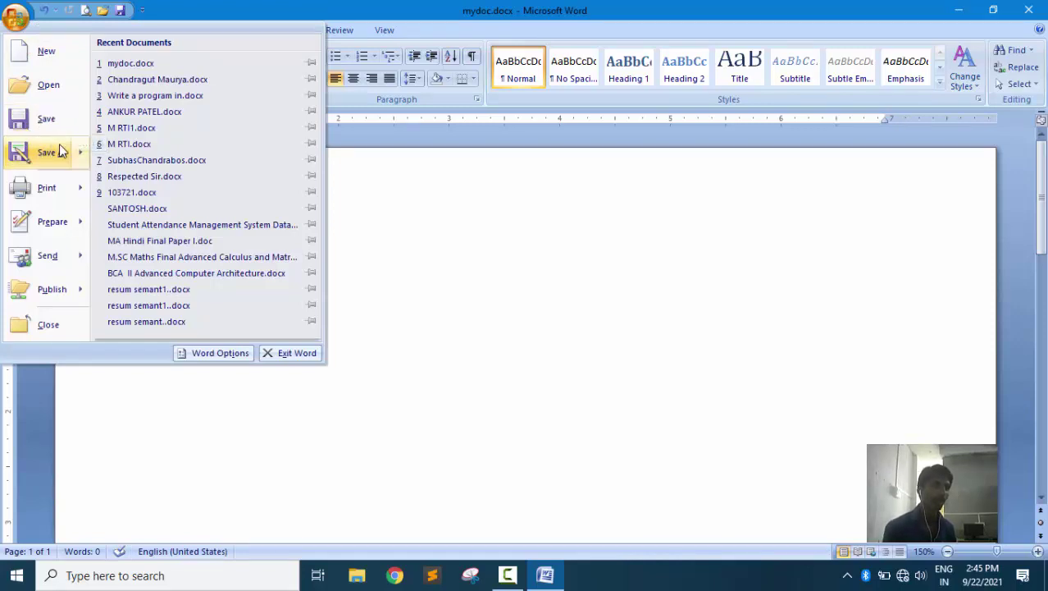
{"action": "mouse_move", "coordinate": [59, 151]}
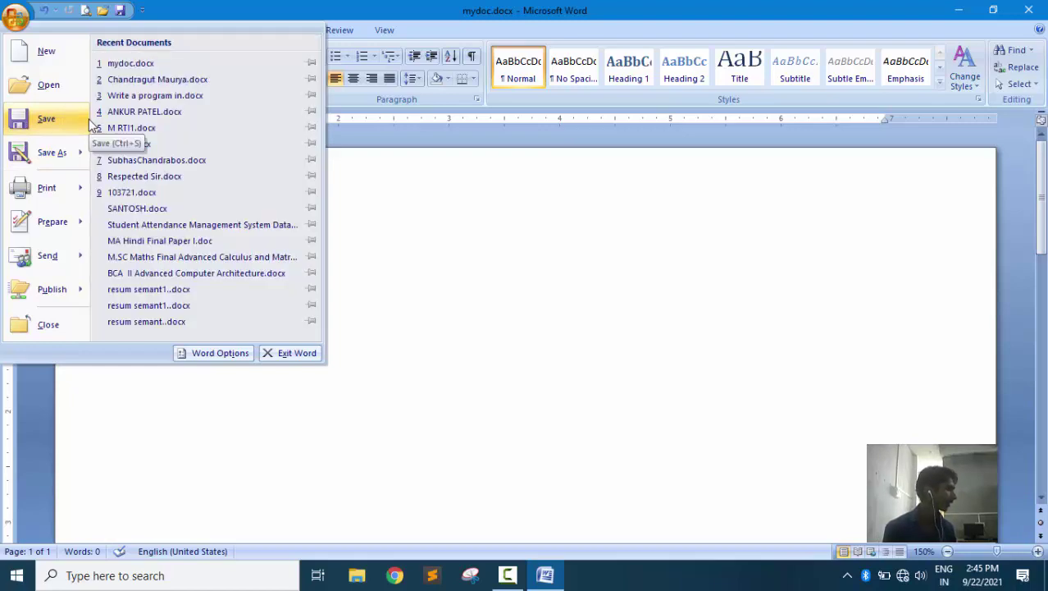
{"action": "left_click", "coordinate": [15, 20]}
{"action": "left_click", "coordinate": [15, 20]}
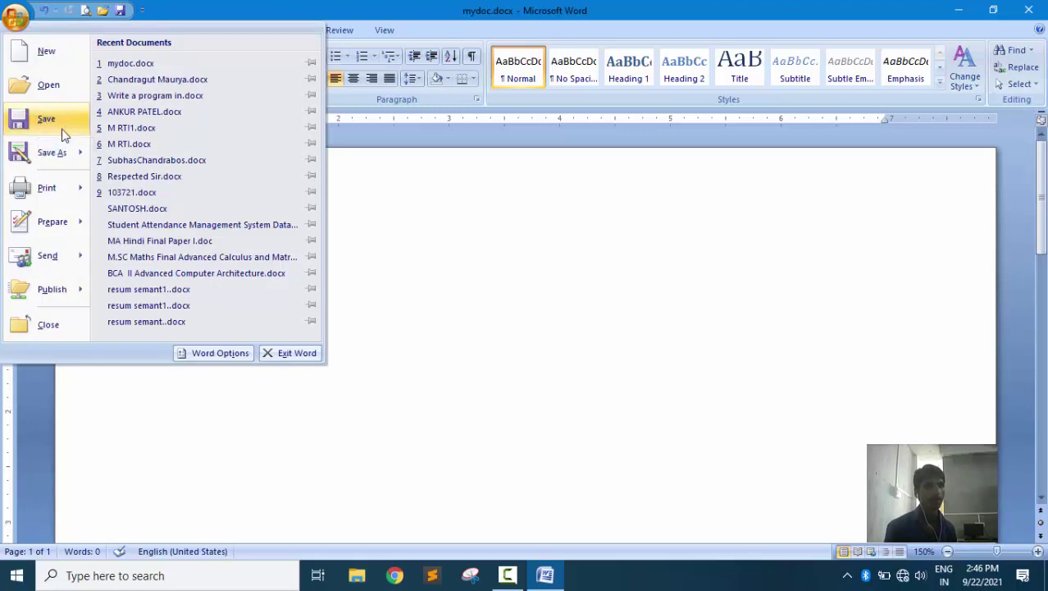
{"action": "mouse_move", "coordinate": [72, 288]}
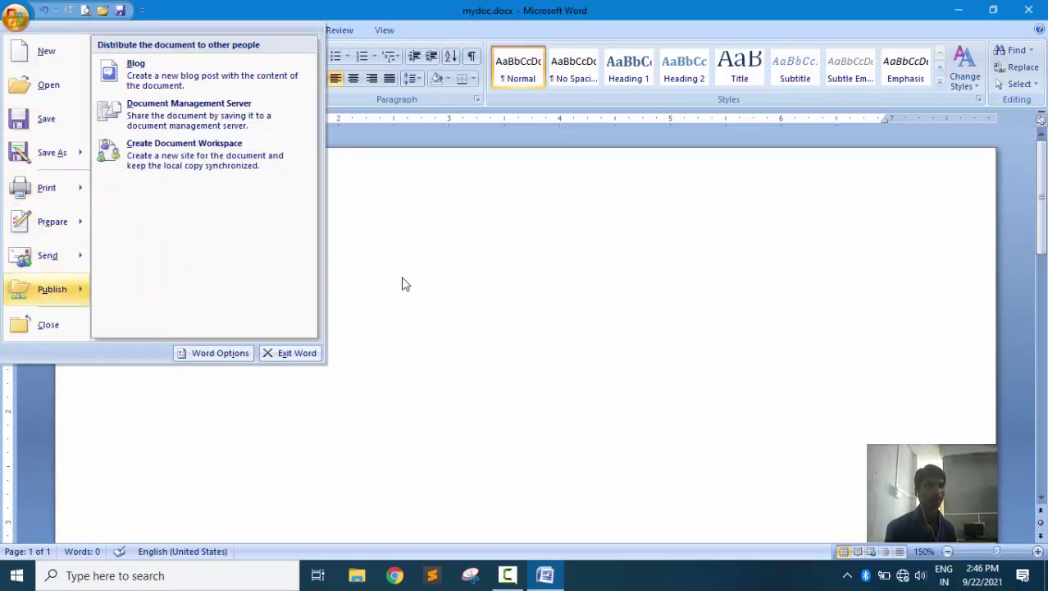
{"action": "mouse_move", "coordinate": [53, 152]}
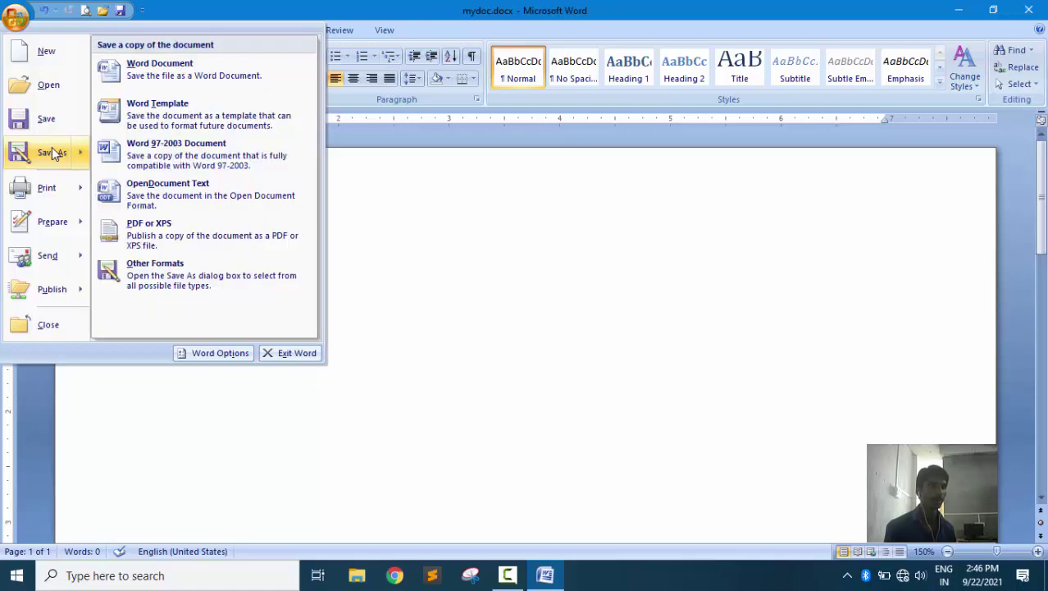
{"action": "left_click", "coordinate": [563, 260]}
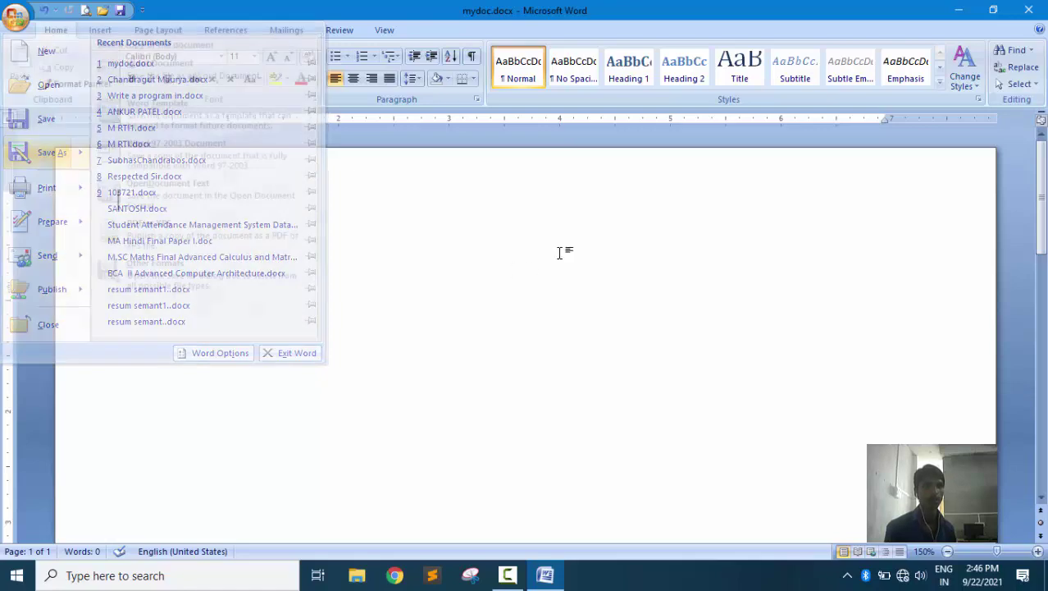